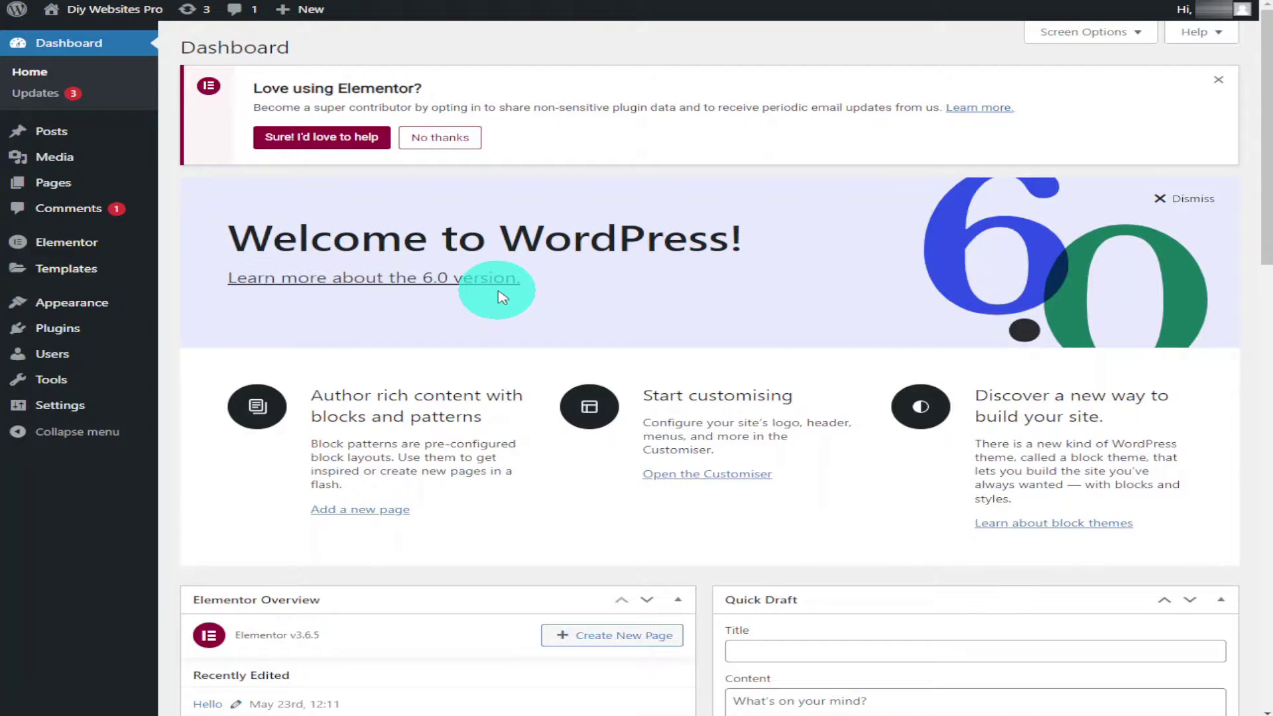
Search for the 'user ip and location' plugin, then install and activate User IP and Location.
{"action": "left_click", "coordinate": [113, 330]}
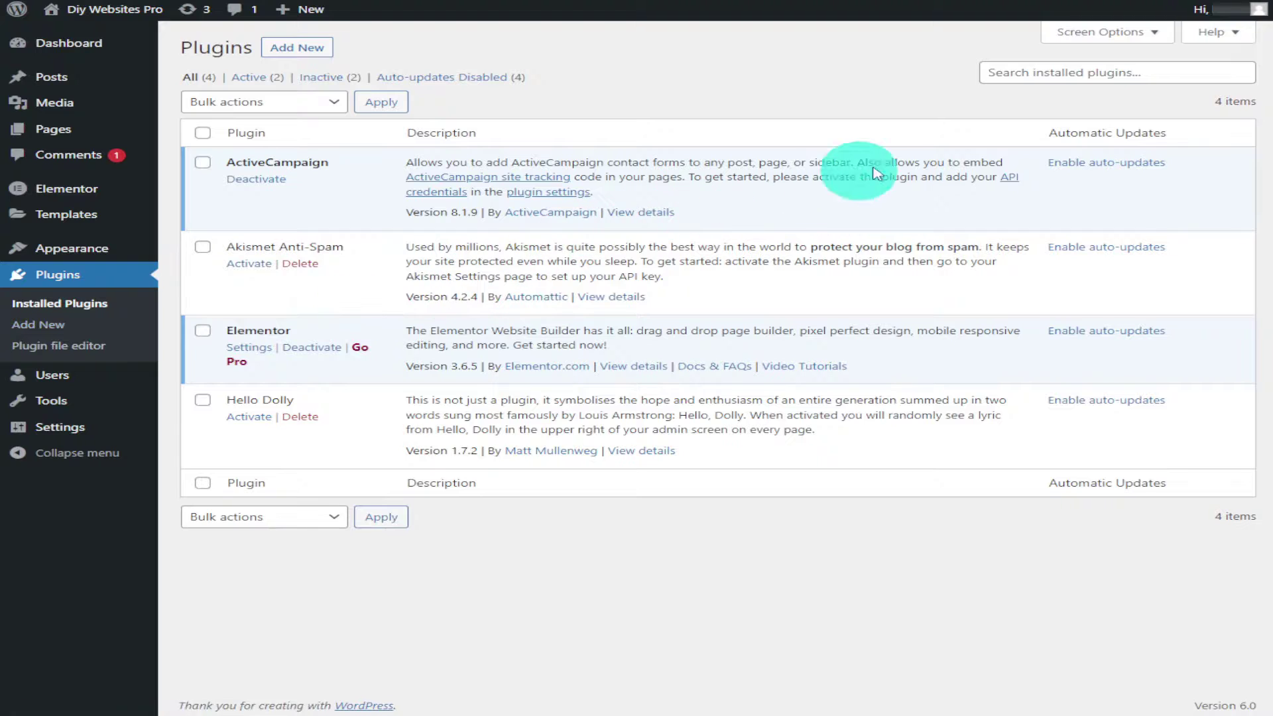
{"action": "left_click", "coordinate": [331, 56]}
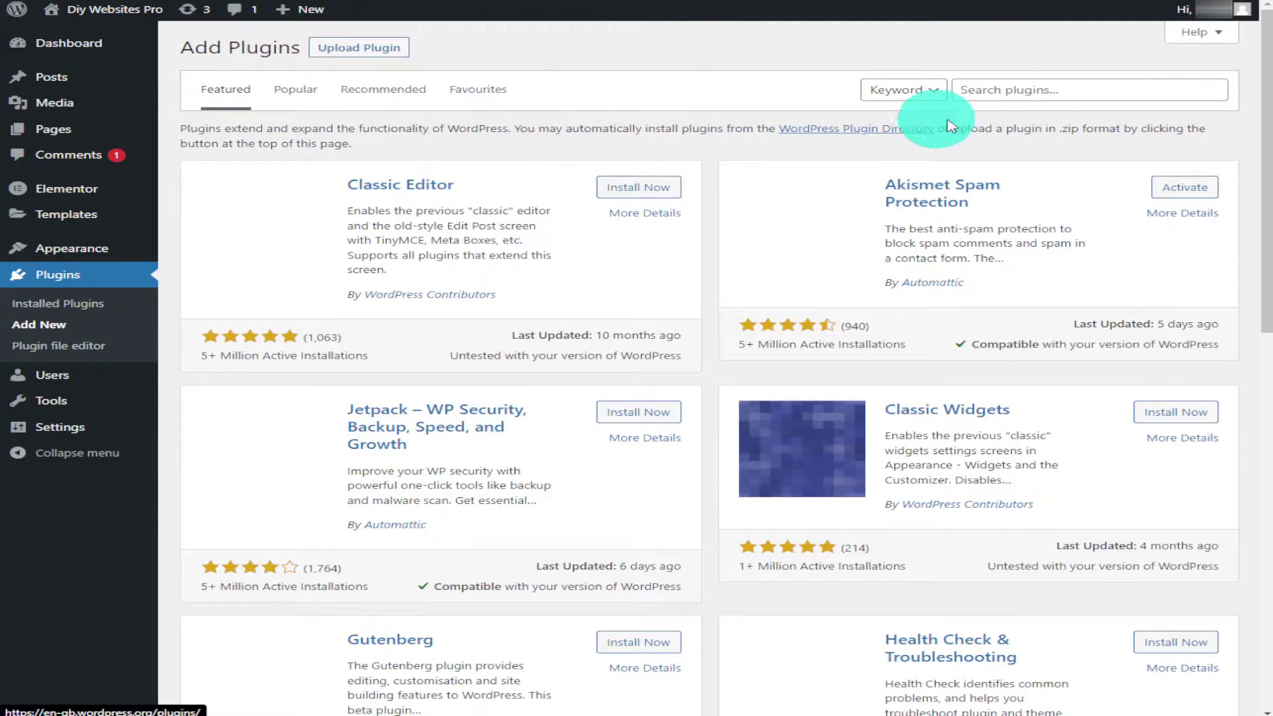
{"action": "left_click", "coordinate": [1038, 91]}
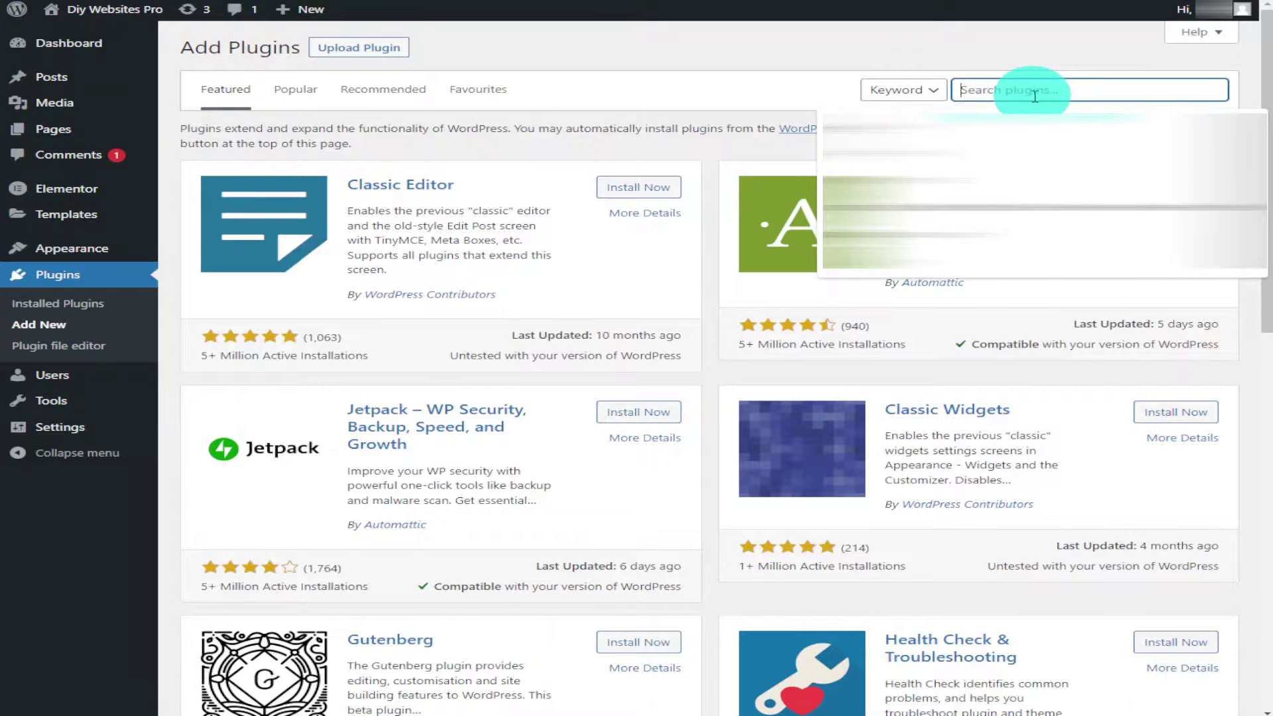
{"action": "type", "text": "user ip"}
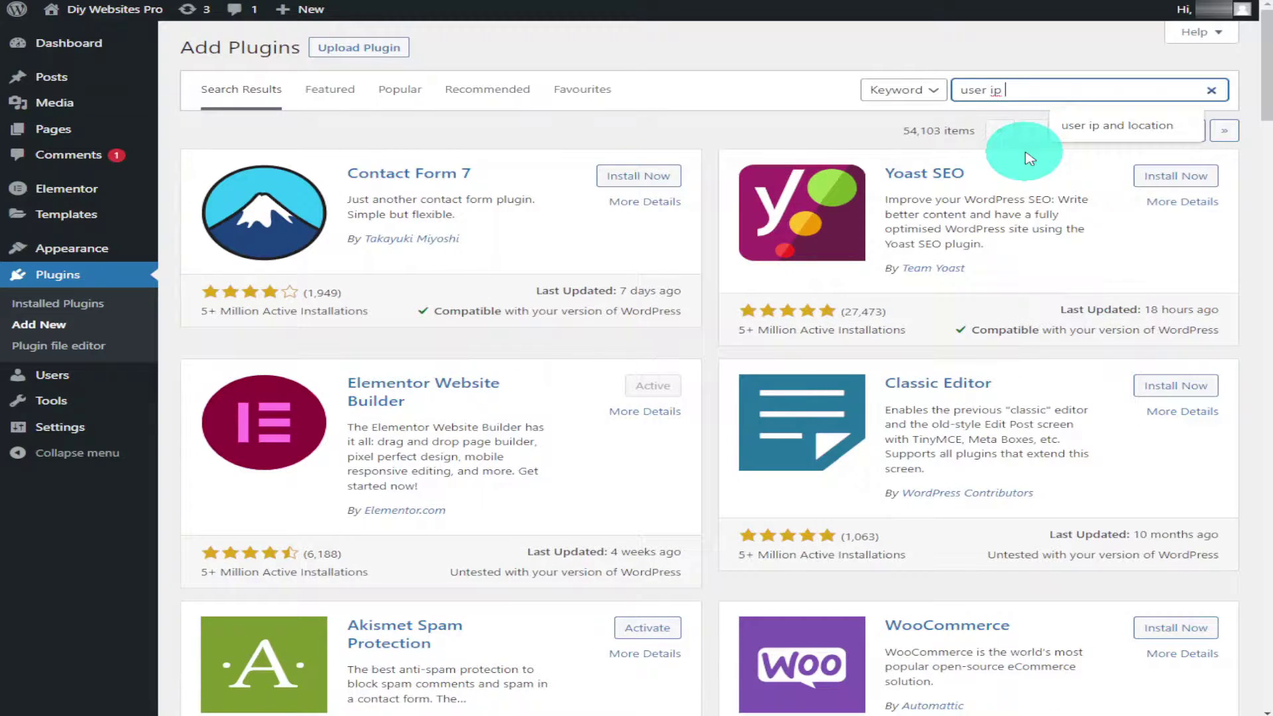
{"action": "type", "text": " and location"}
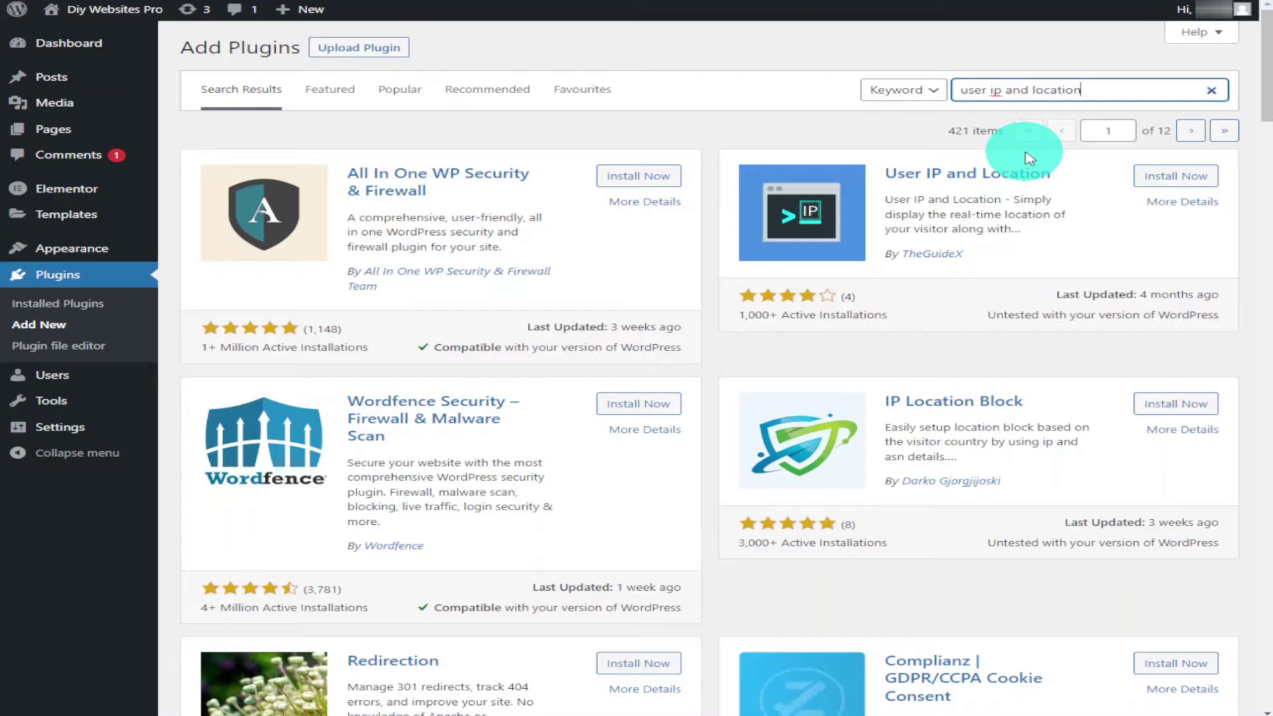
{"action": "left_click", "coordinate": [1152, 184]}
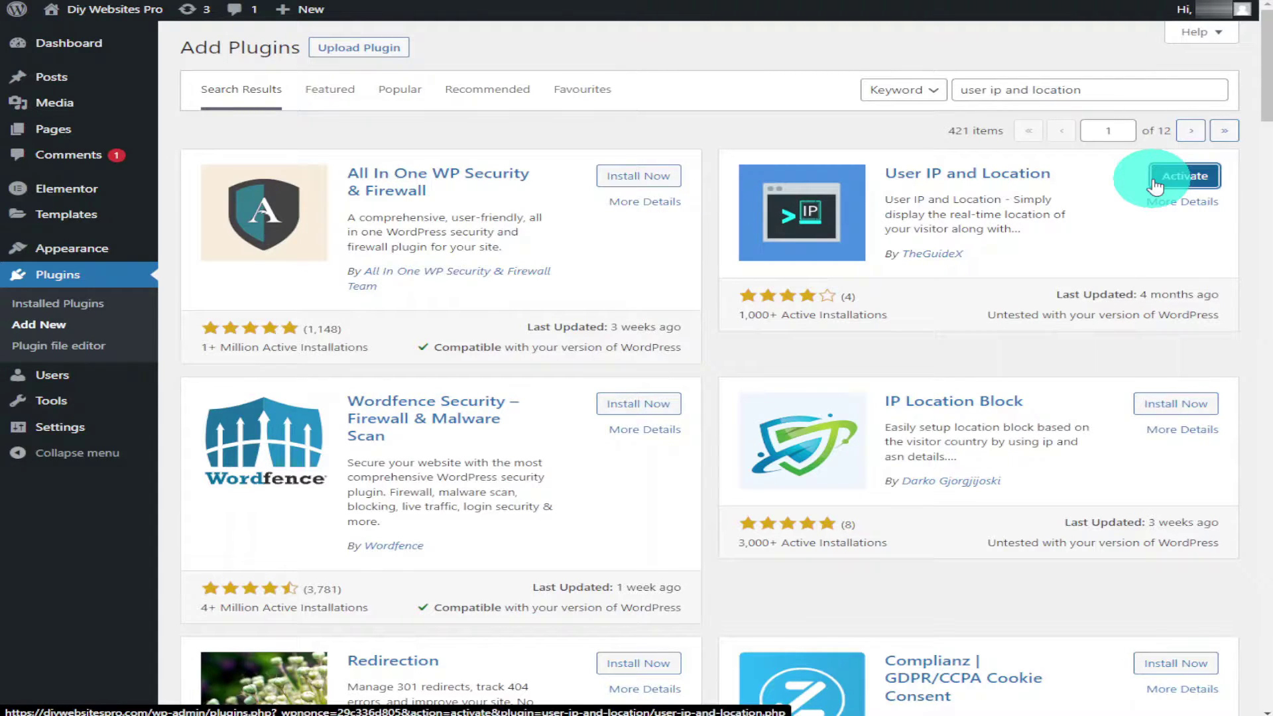
{"action": "left_click", "coordinate": [1169, 184]}
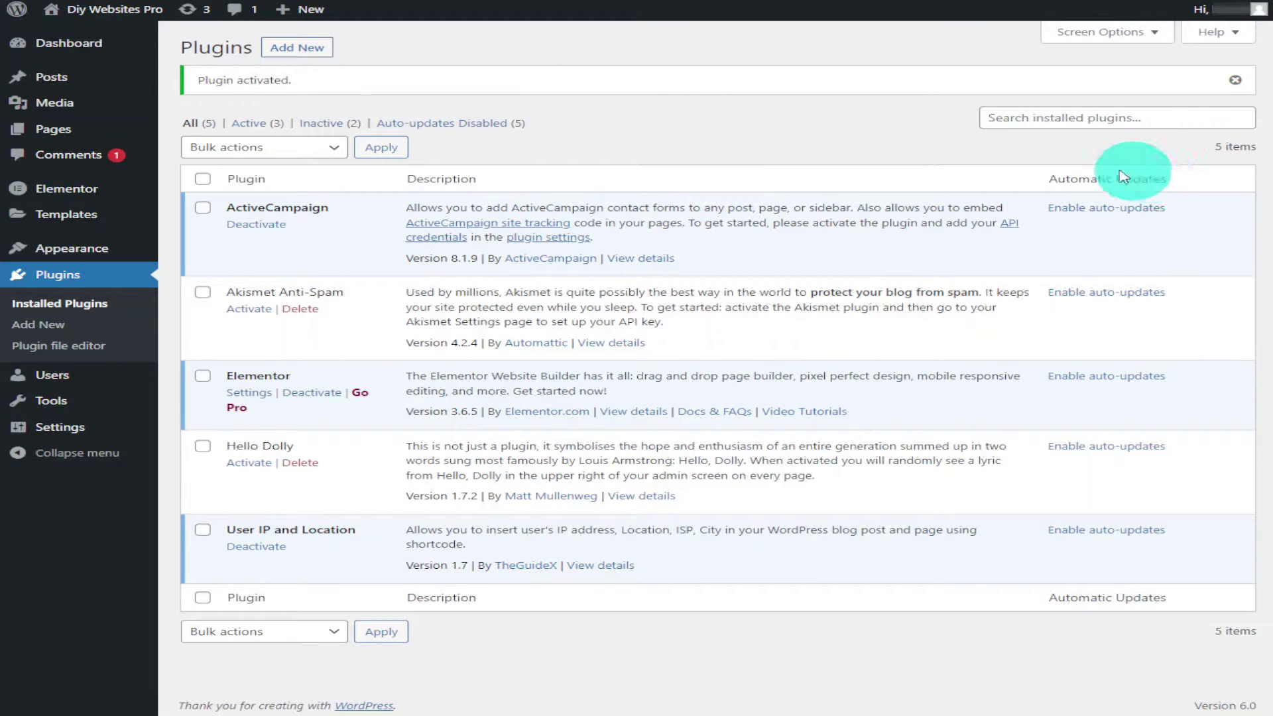
Create a new page titled 'city location'.
{"action": "left_click", "coordinate": [125, 134]}
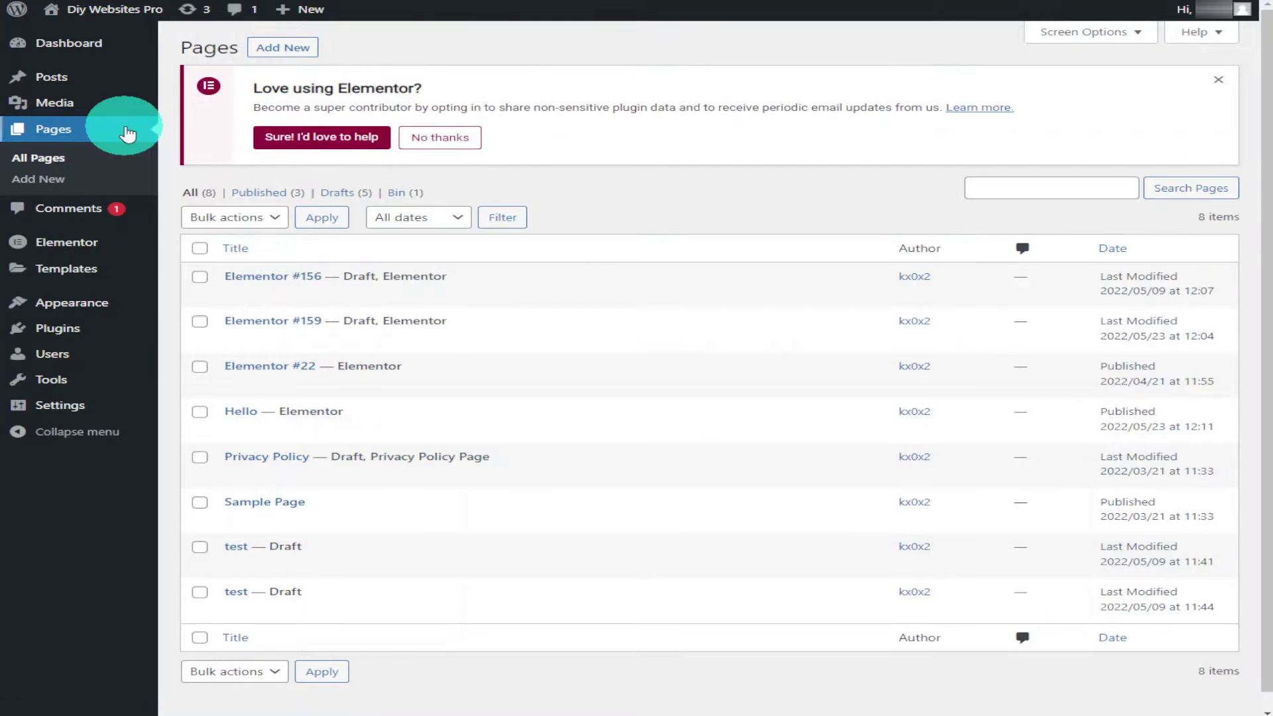
{"action": "left_click", "coordinate": [292, 47]}
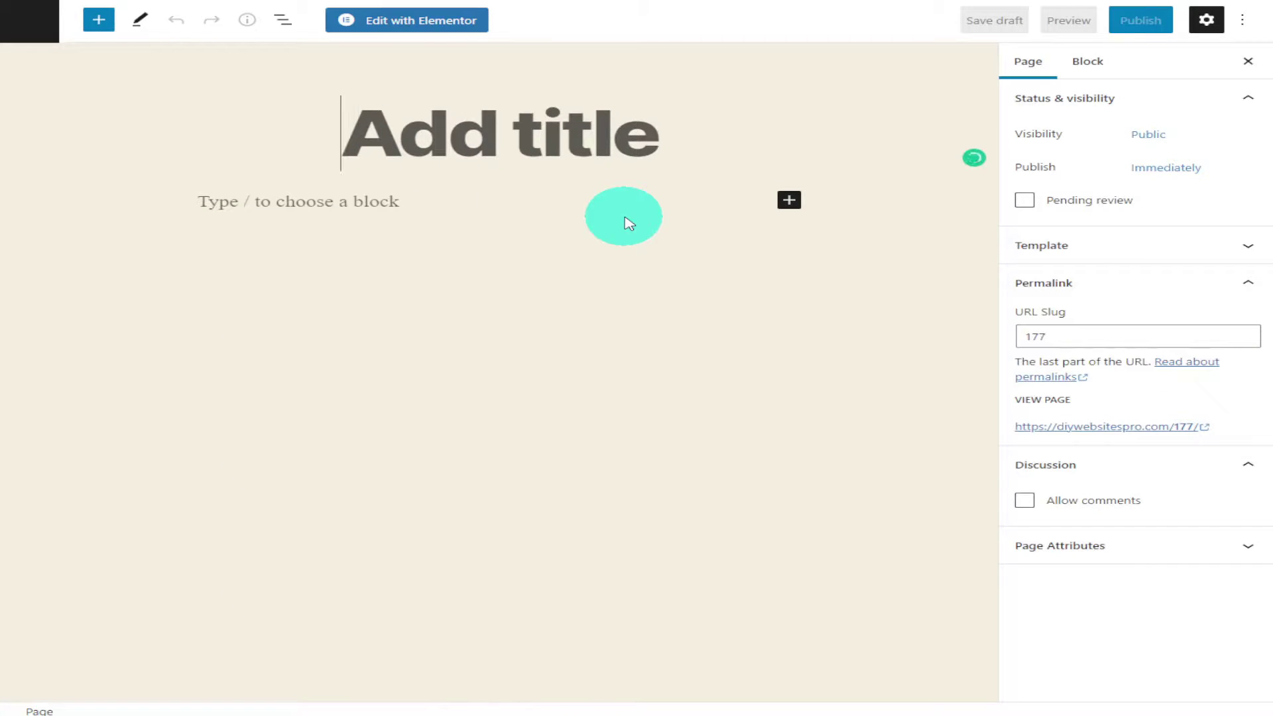
{"action": "type", "text": "city"}
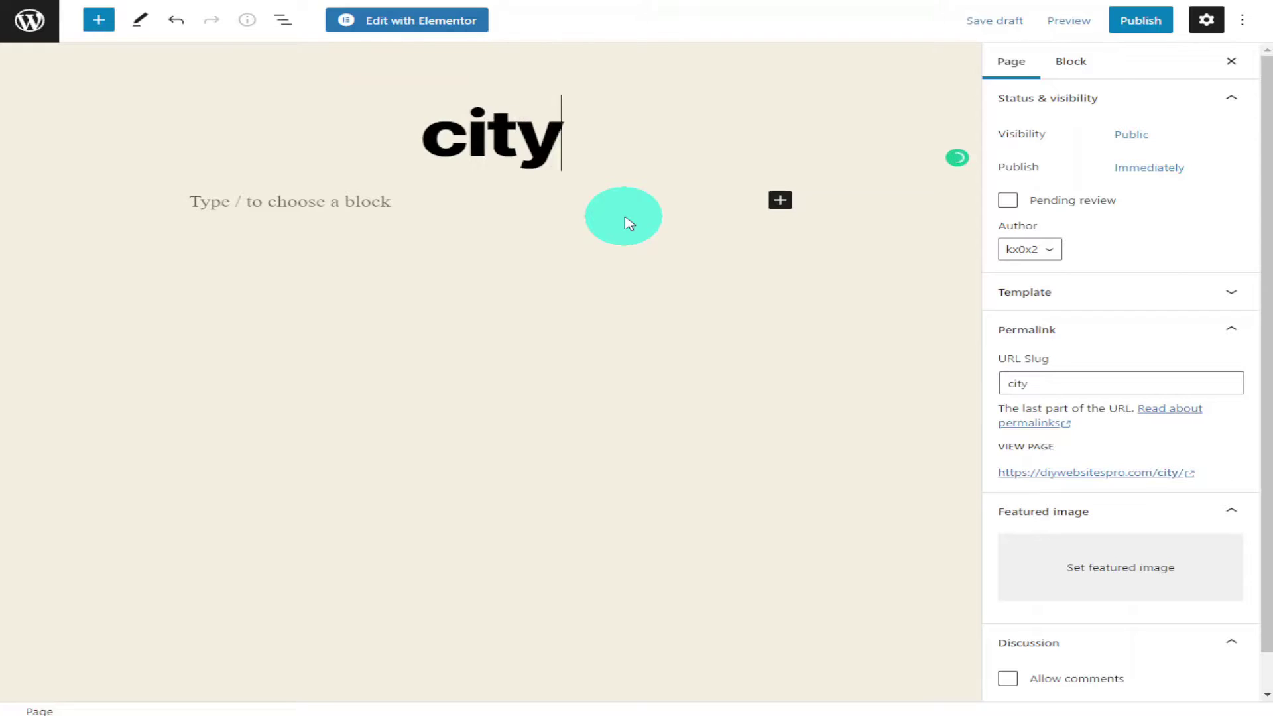
{"action": "type", "text": " loca"}
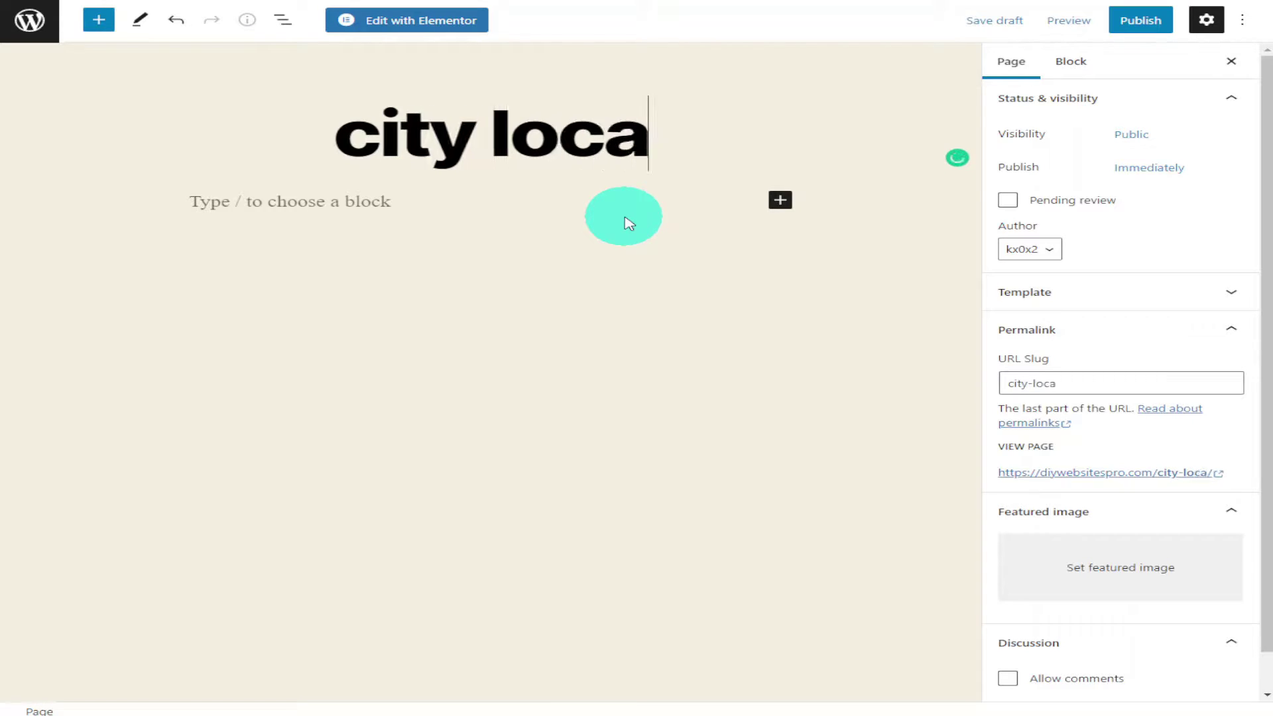
{"action": "type", "text": "tion"}
{"action": "key", "text": "Return"}
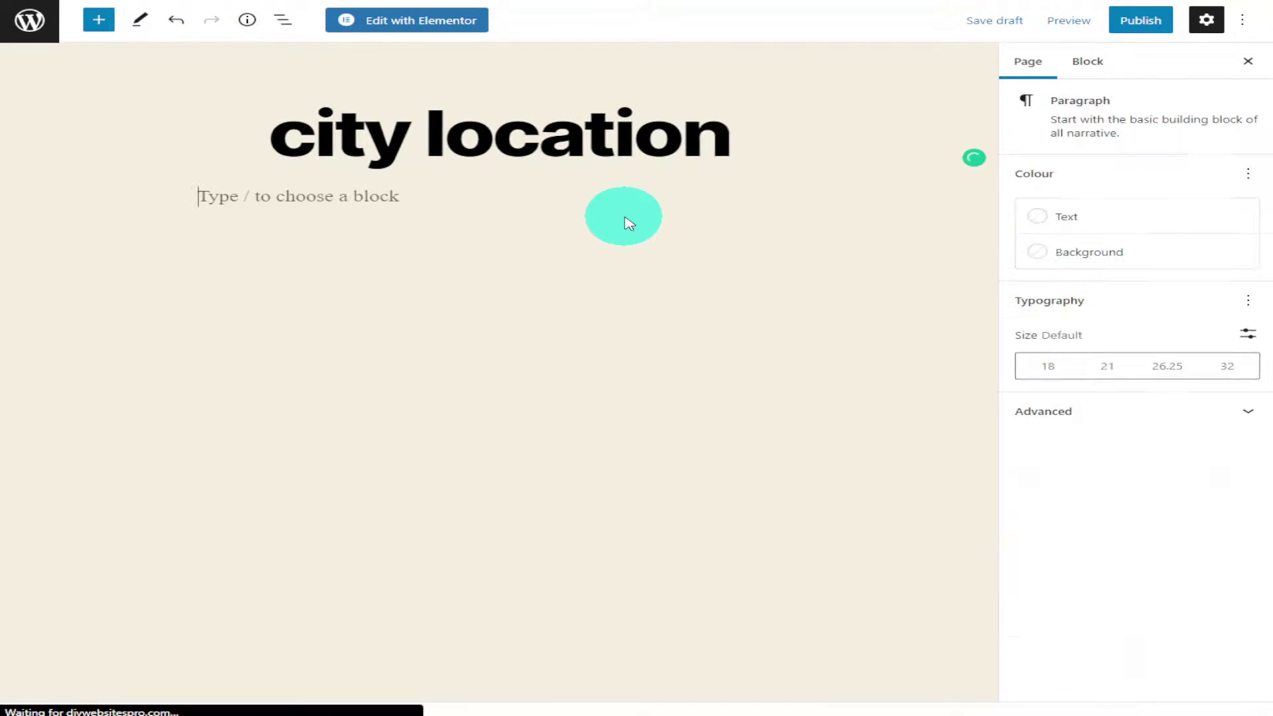
Open the page in Elementor and add a single-column section with a Heading widget.
{"action": "left_click", "coordinate": [431, 21]}
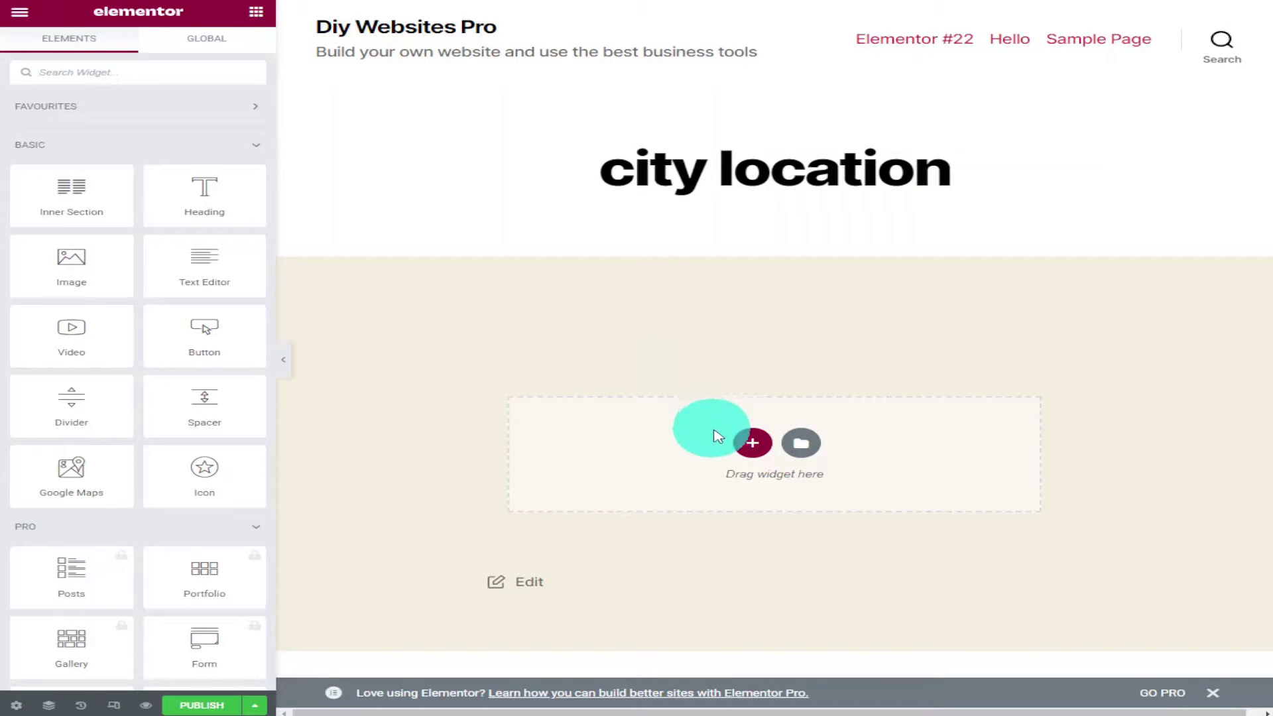
{"action": "left_click", "coordinate": [752, 445]}
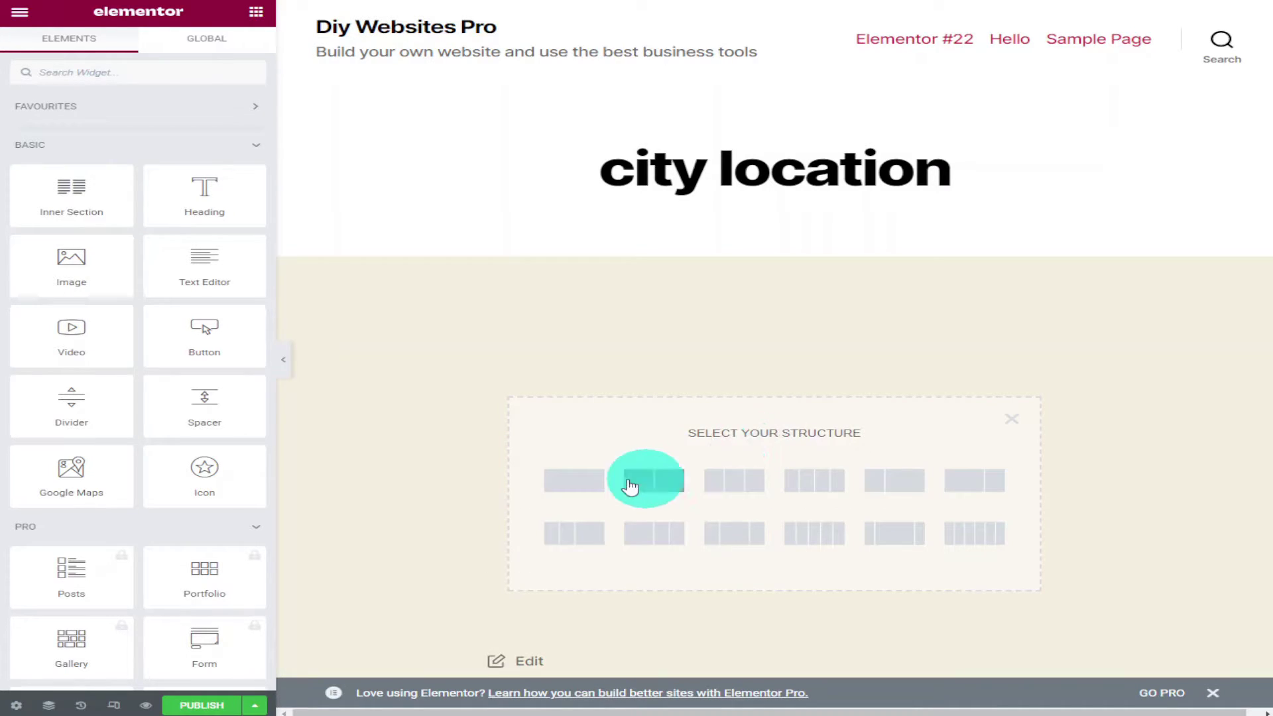
{"action": "left_click", "coordinate": [587, 486]}
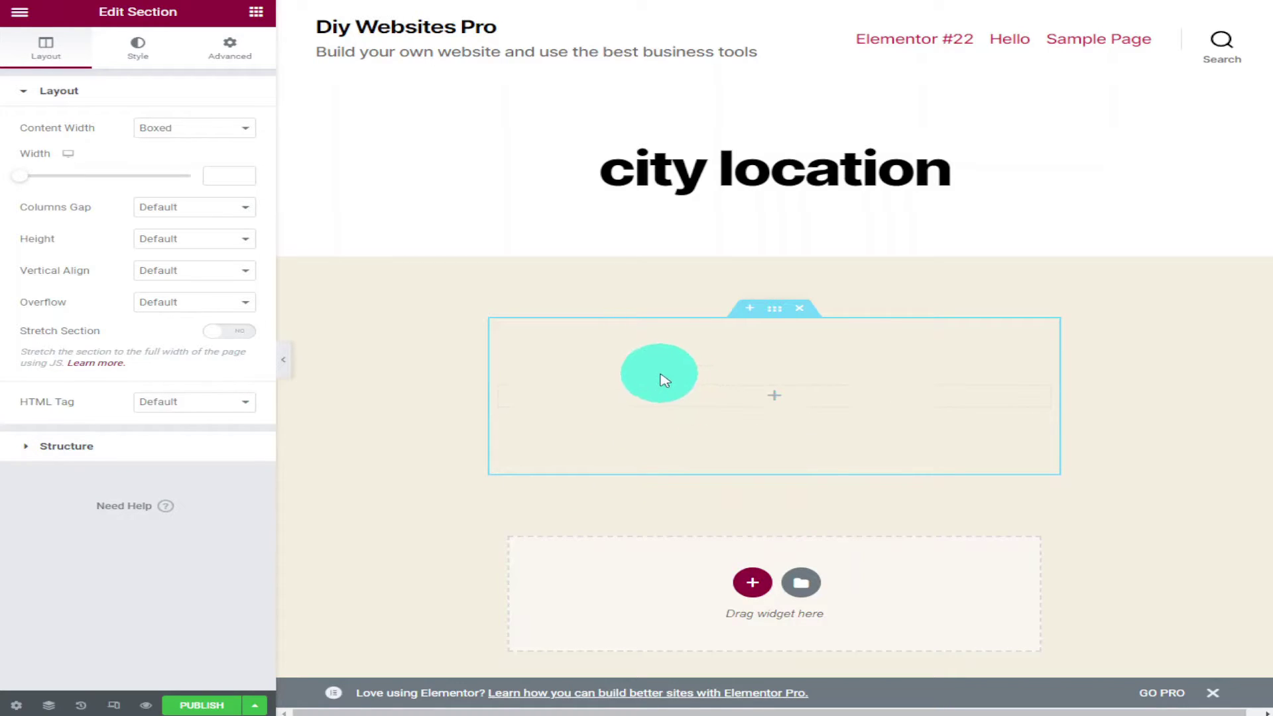
{"action": "left_click", "coordinate": [756, 404]}
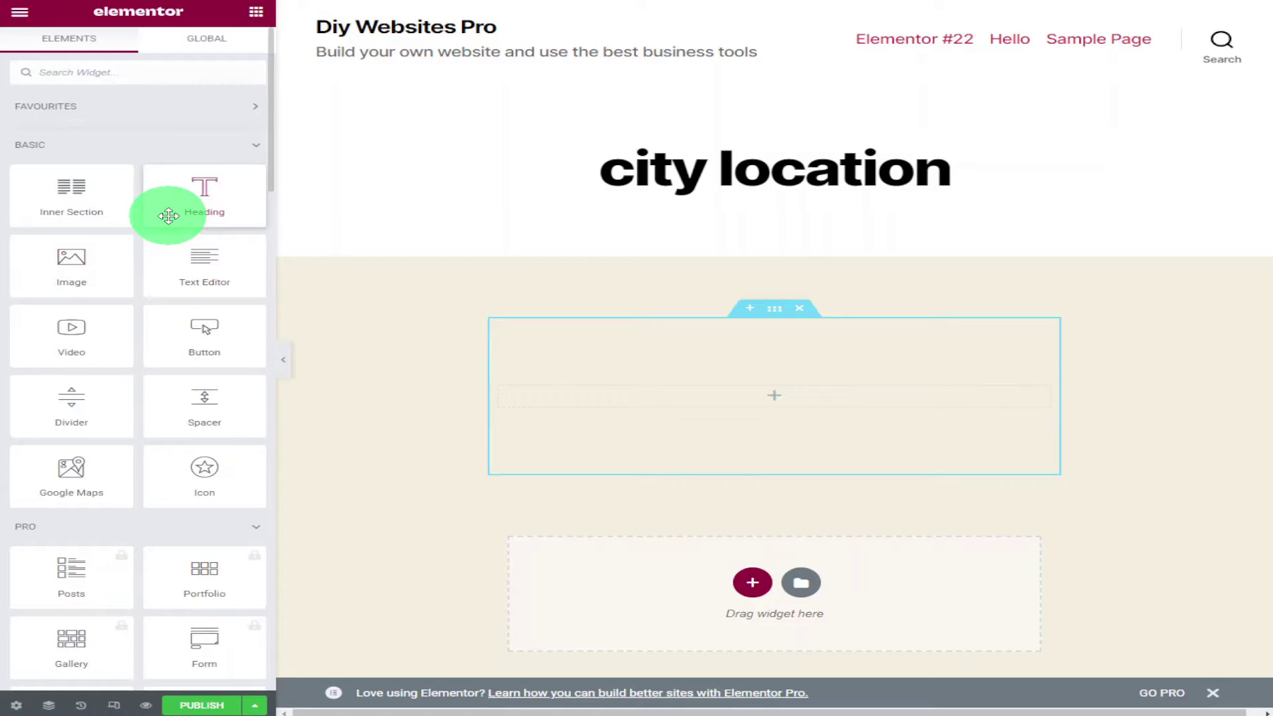
{"action": "left_click_drag", "start_coordinate": [169, 216], "coordinate": [648, 410]}
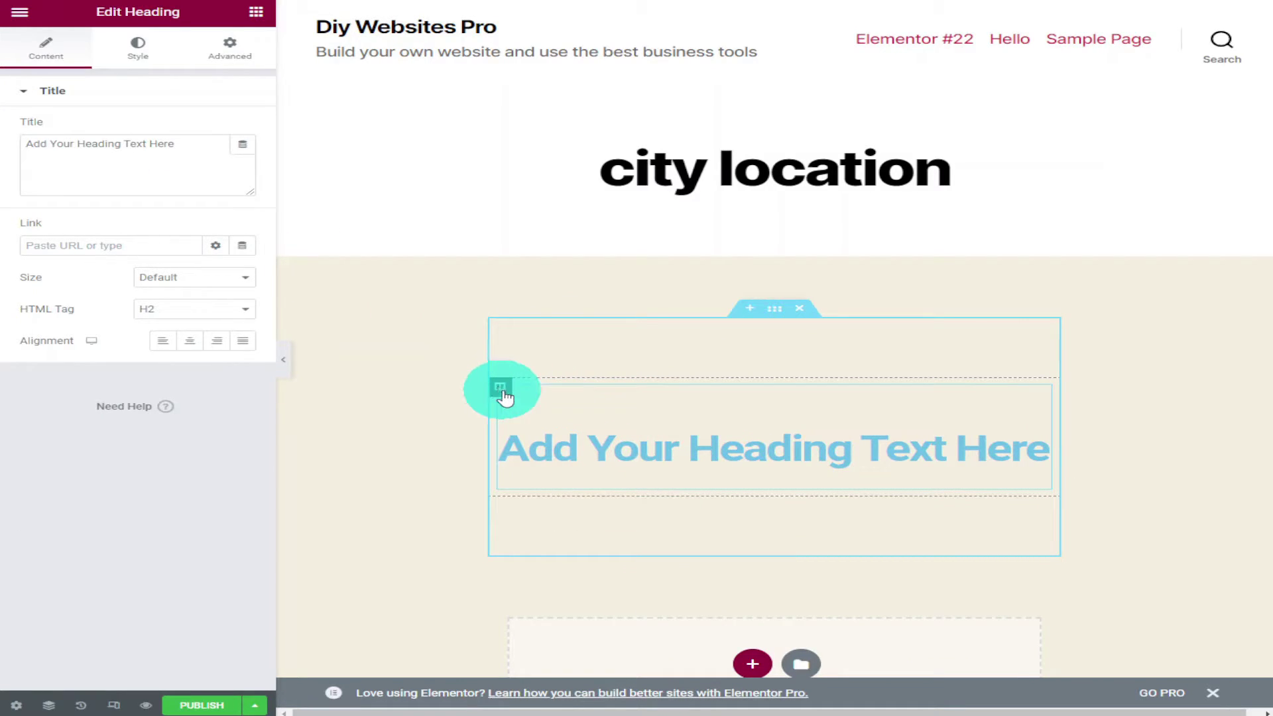
Set the heading to the pasted city shortcode plus 'Is The Best city in the world', then publish.
{"action": "left_click", "coordinate": [177, 157]}
{"action": "key", "text": "ctrl+a"}
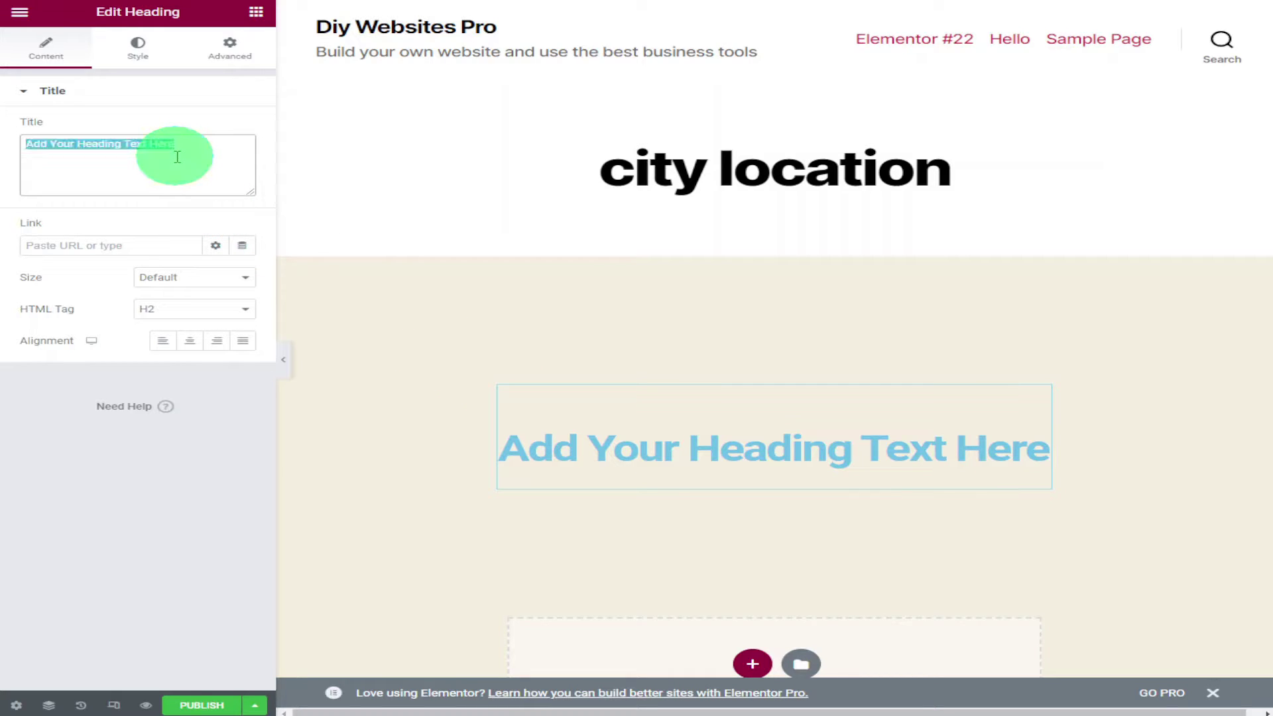
{"action": "key", "text": "BackSpace"}
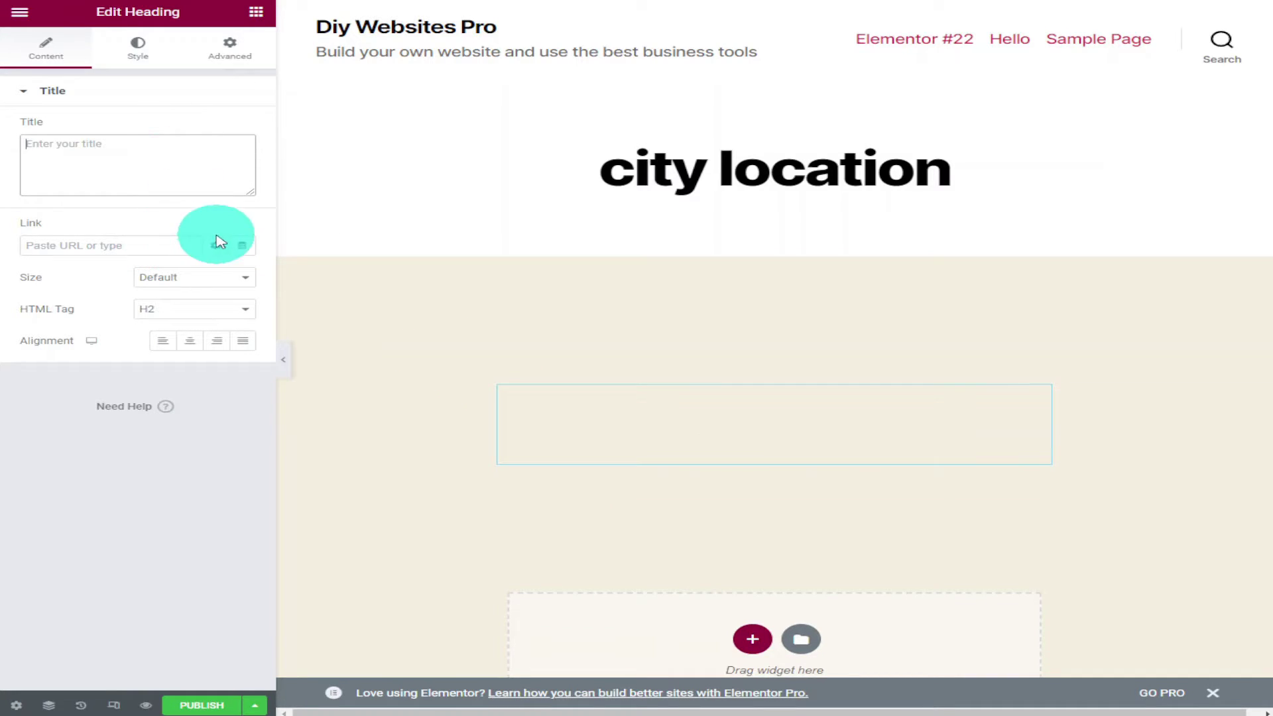
{"action": "right_click", "coordinate": [132, 172]}
{"action": "left_click", "coordinate": [212, 289]}
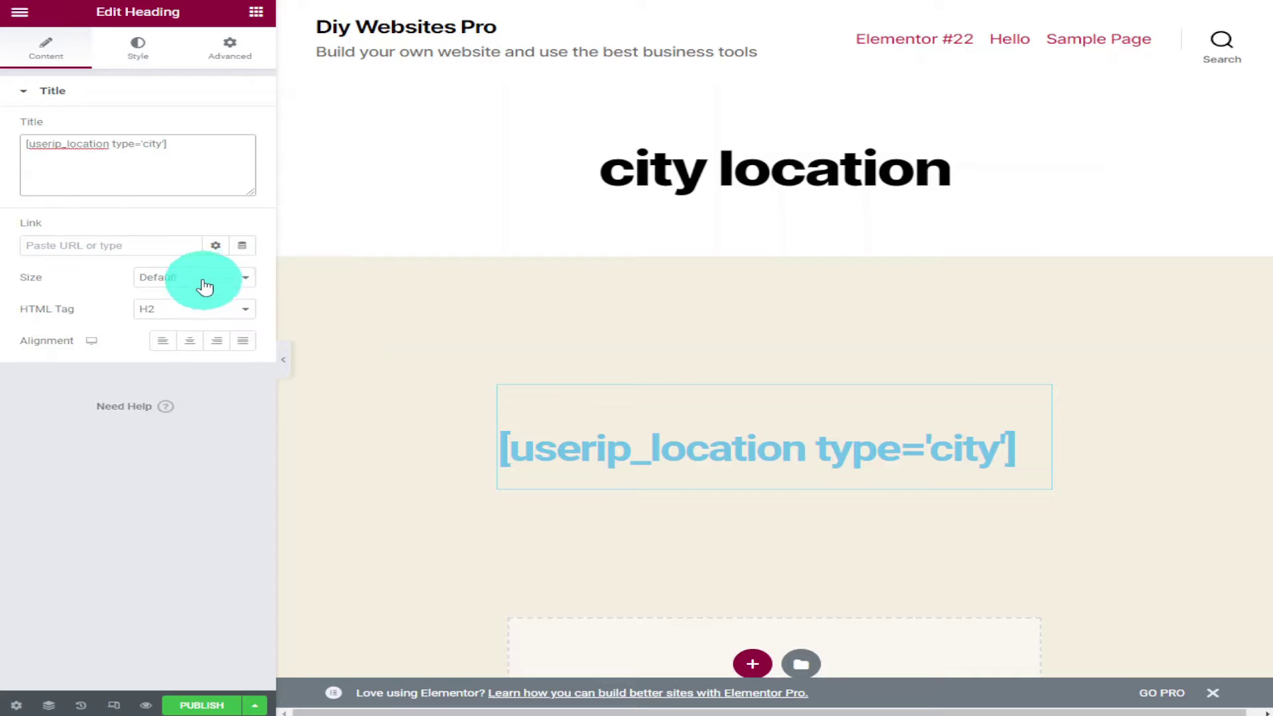
{"action": "type", "text": "Is Th"}
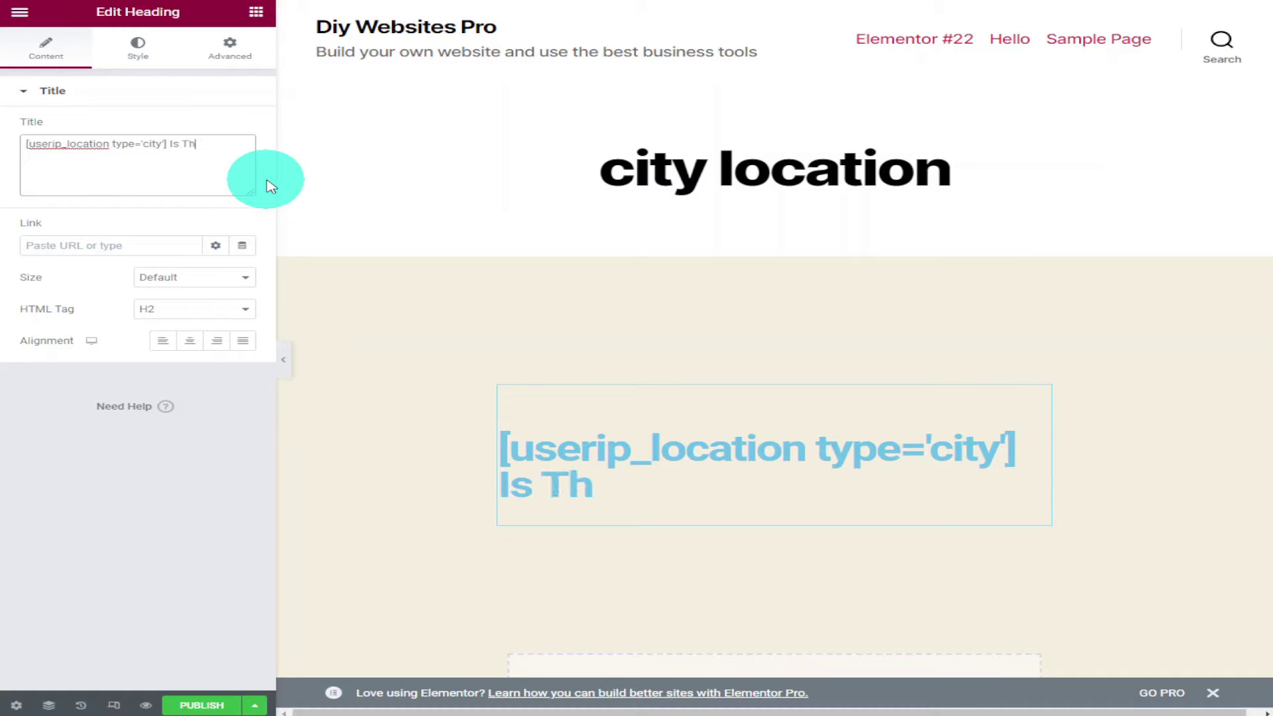
{"action": "type", "text": "e Best city in the "}
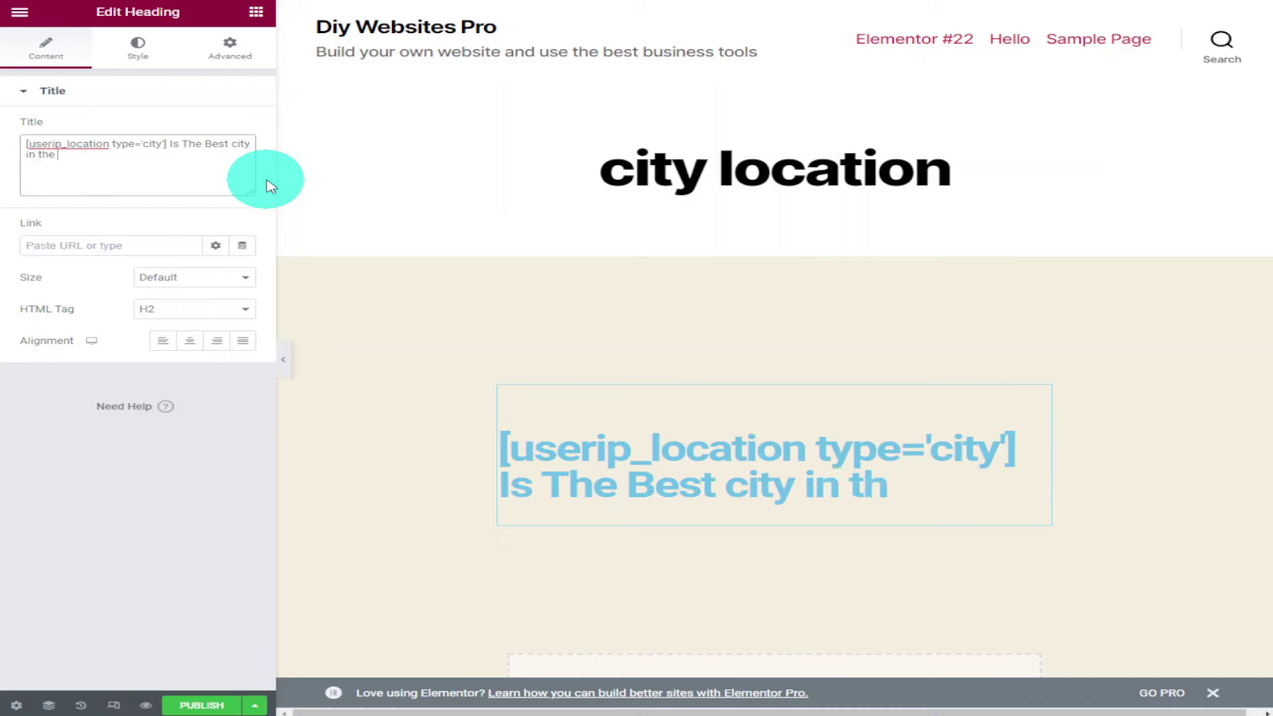
{"action": "type", "text": "world"}
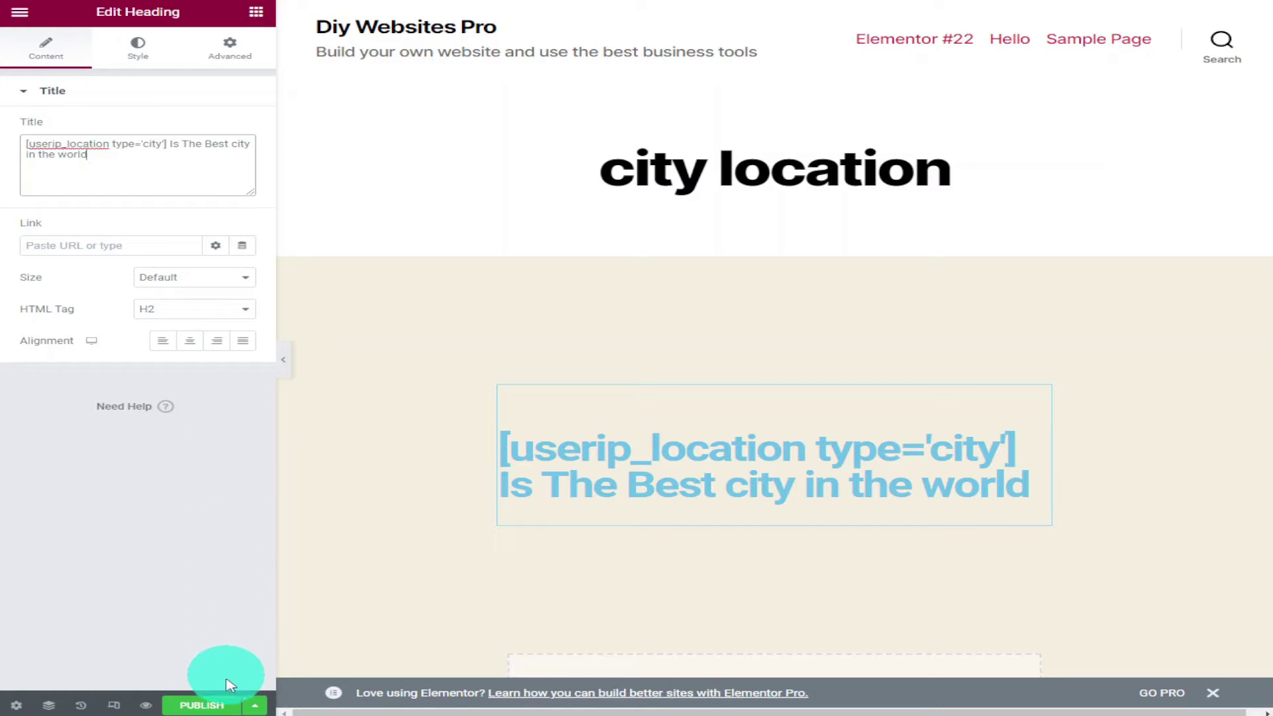
{"action": "left_click", "coordinate": [216, 705]}
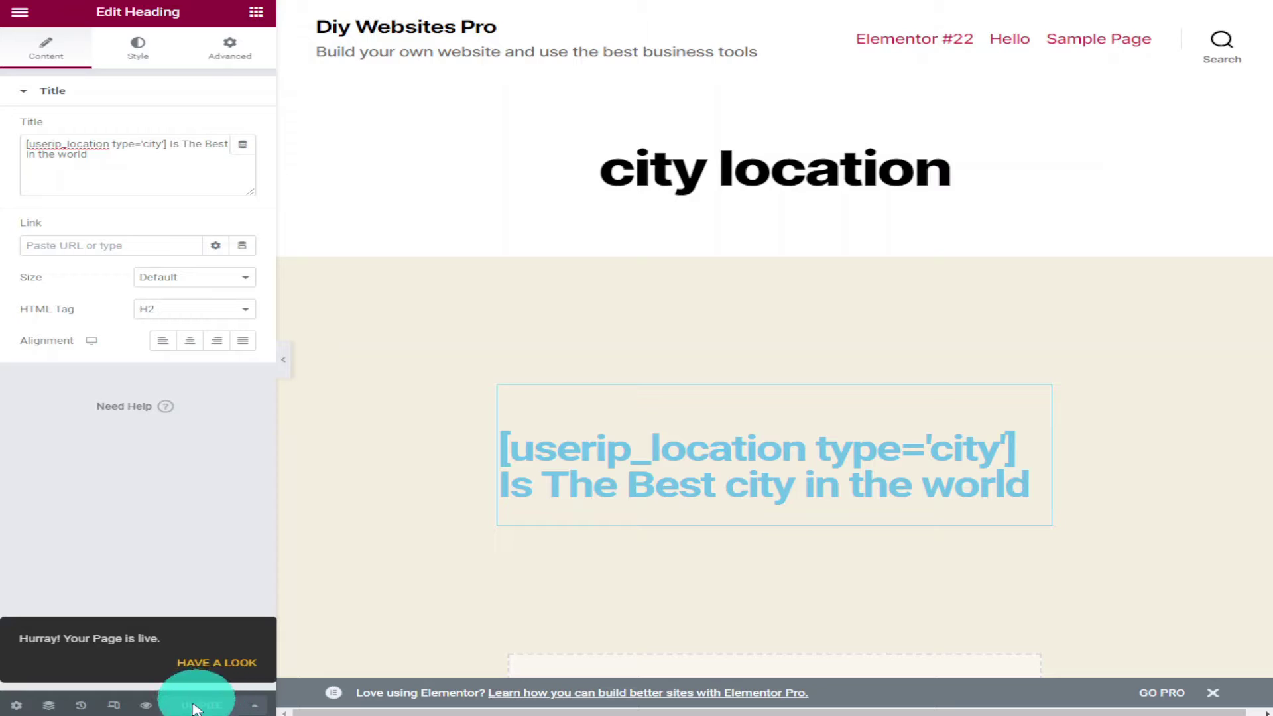
{"action": "left_click", "coordinate": [146, 706]}
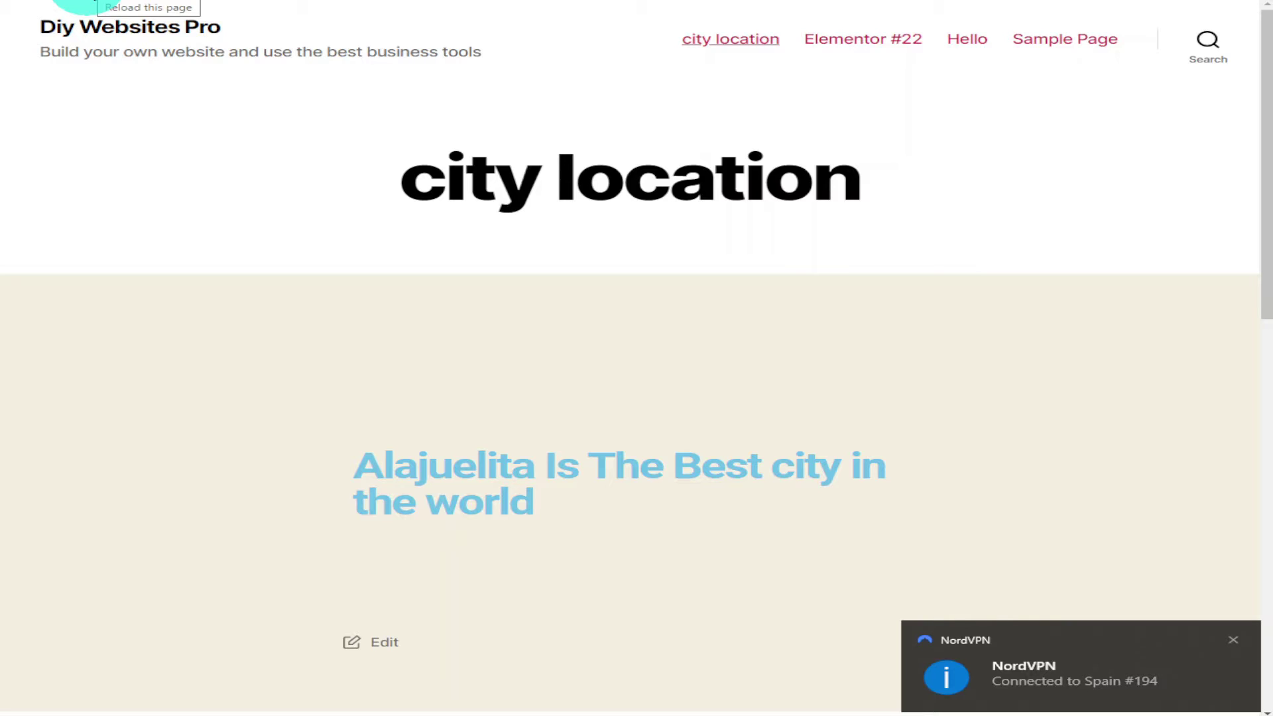
{"action": "left_click", "coordinate": [85, 3]}
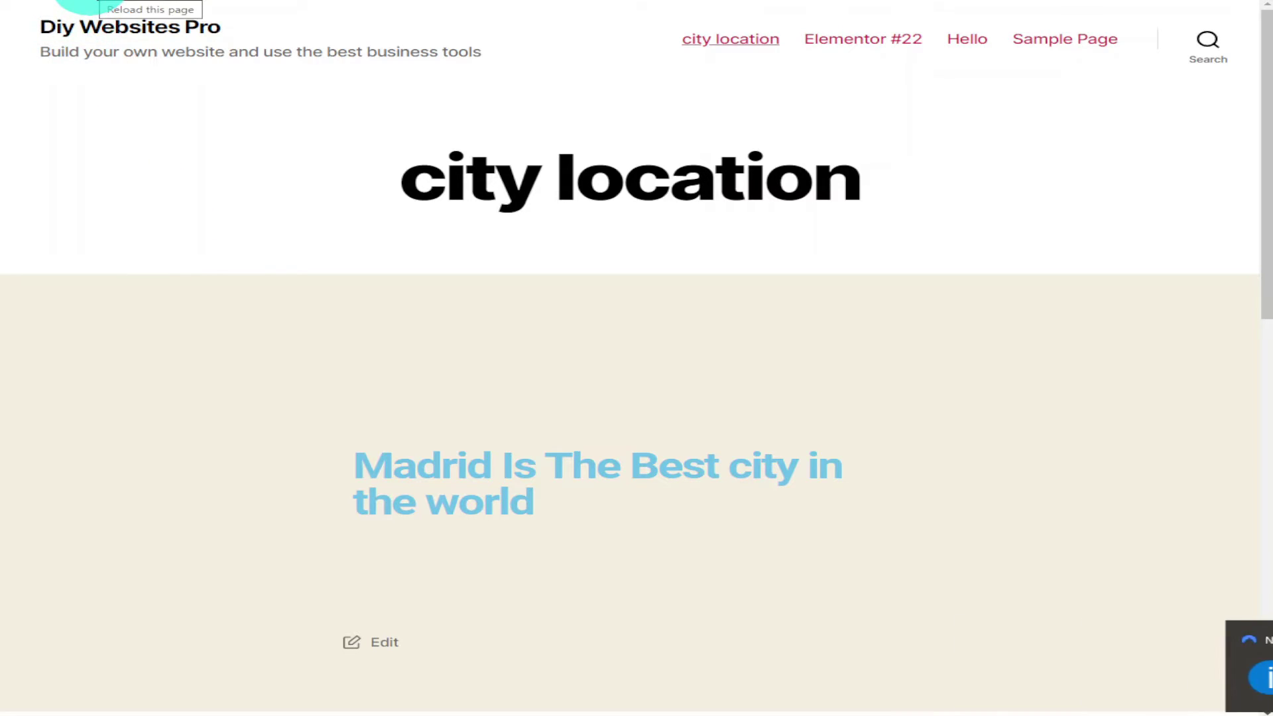
{"action": "left_click", "coordinate": [85, 2]}
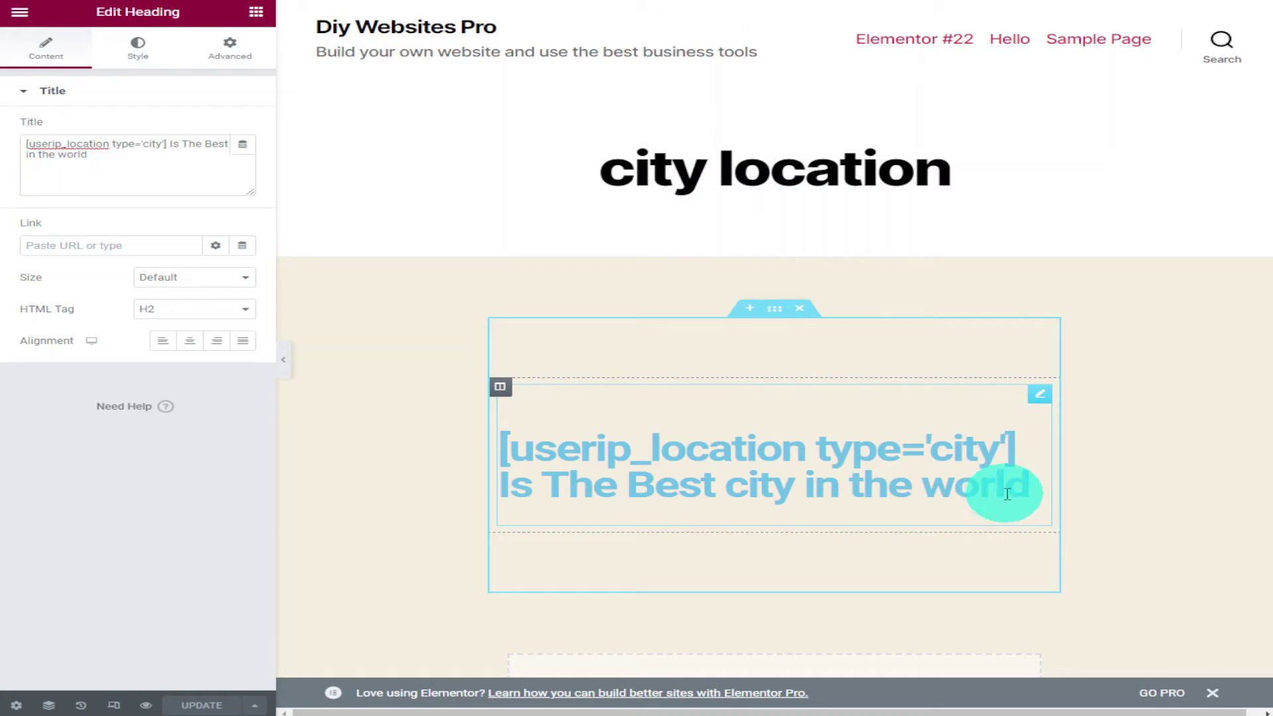
Rewrite the heading around the shortcode with 'We cover all areas of' and 'so give us a call.', save, and reload the live page.
{"action": "left_click_drag", "start_coordinate": [209, 167], "coordinate": [178, 144]}
{"action": "key", "text": "BackSpace"}
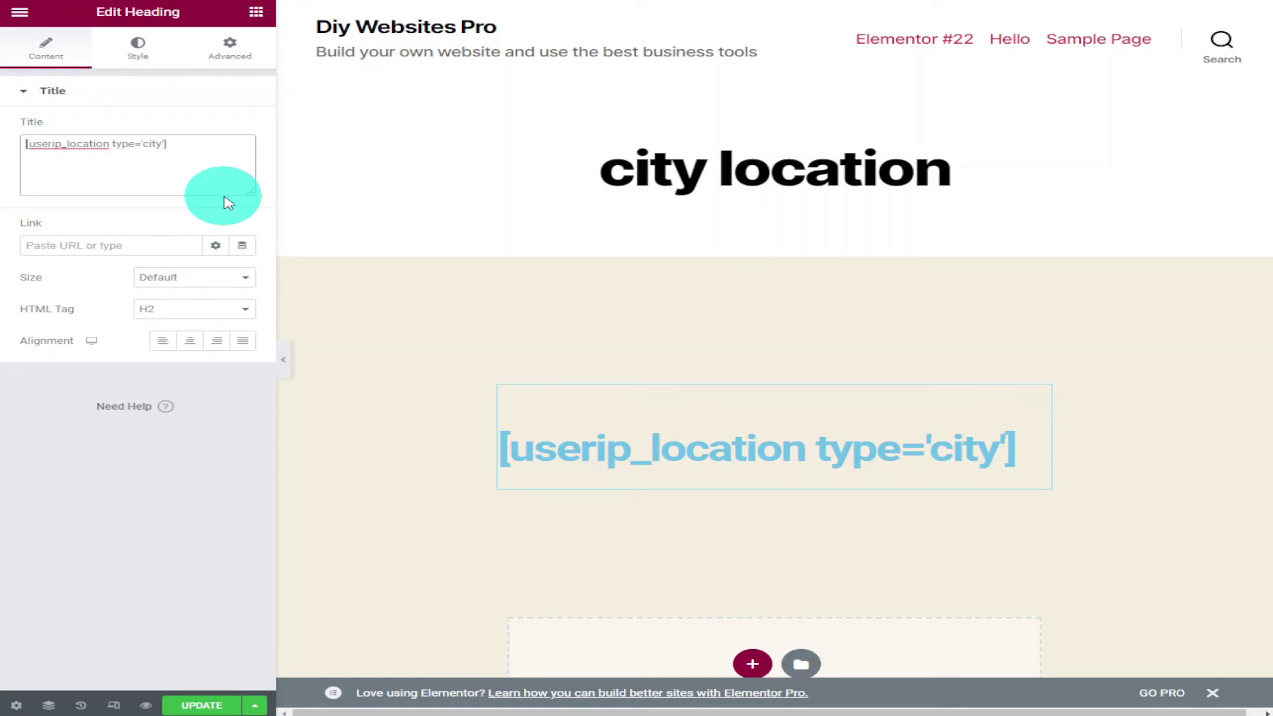
{"action": "type", "text": "We cover"}
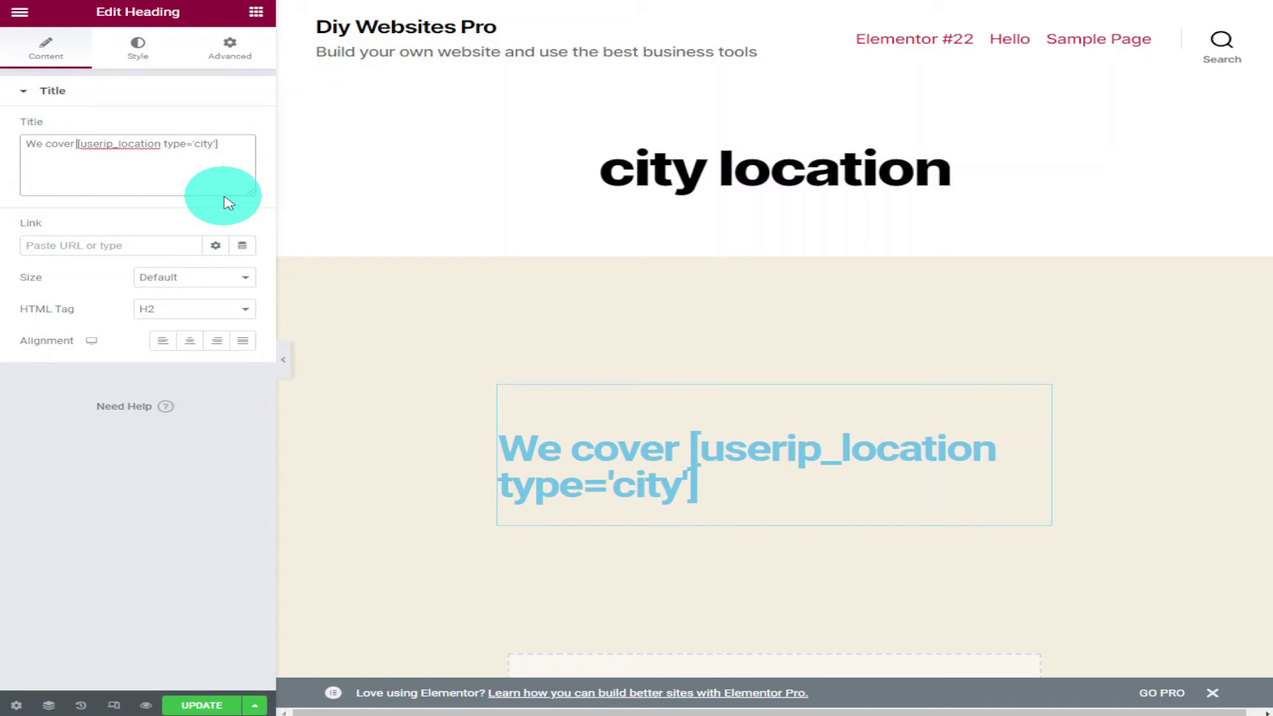
{"action": "type", "text": " all are"}
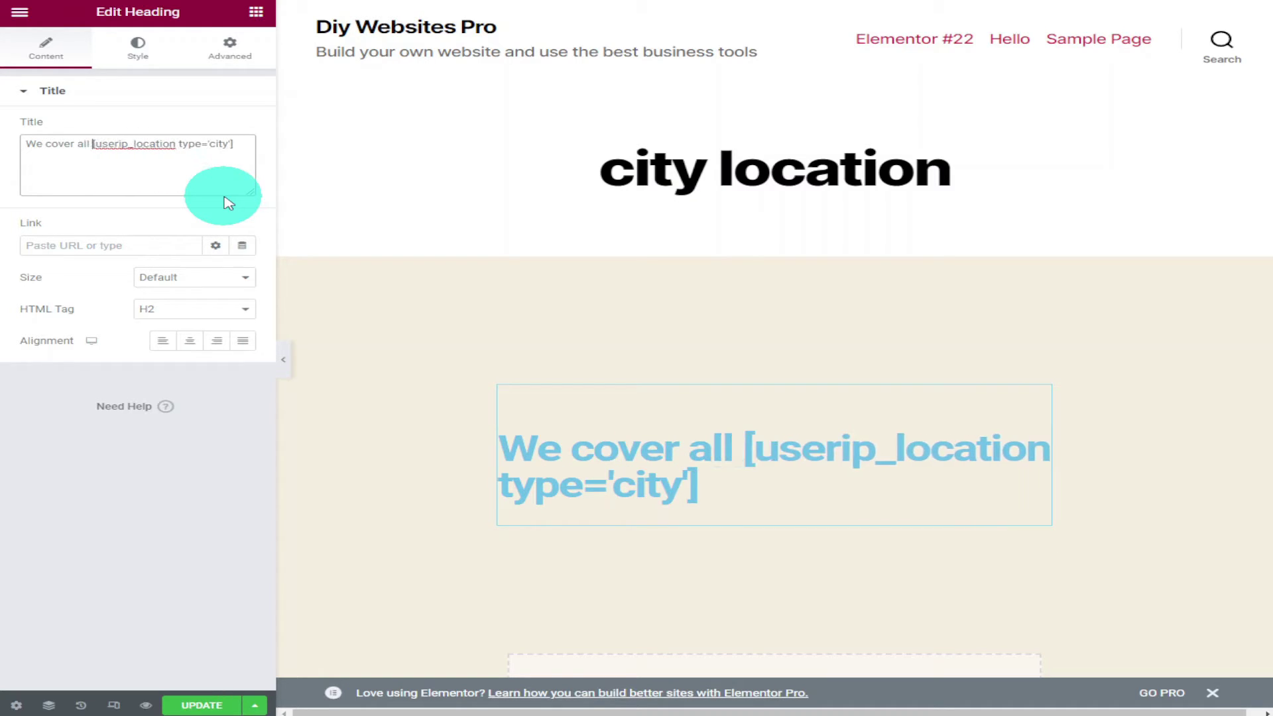
{"action": "type", "text": "as of"}
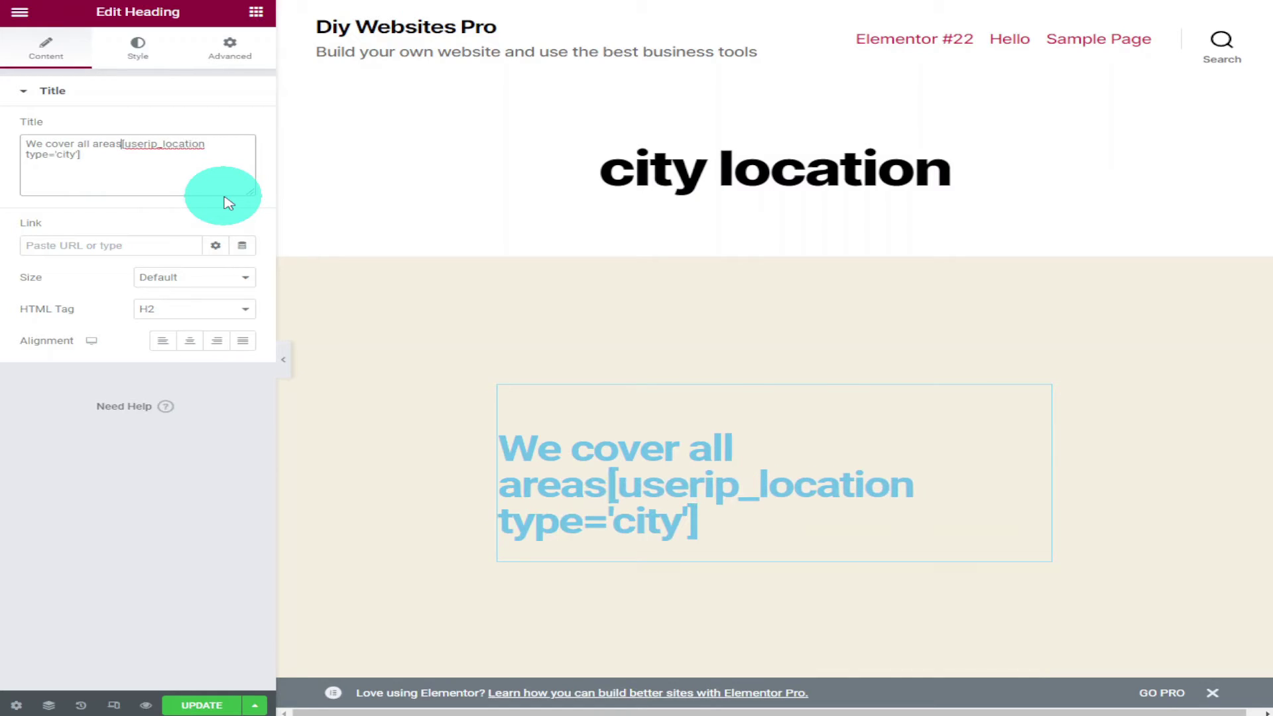
{"action": "type", "text": " the"}
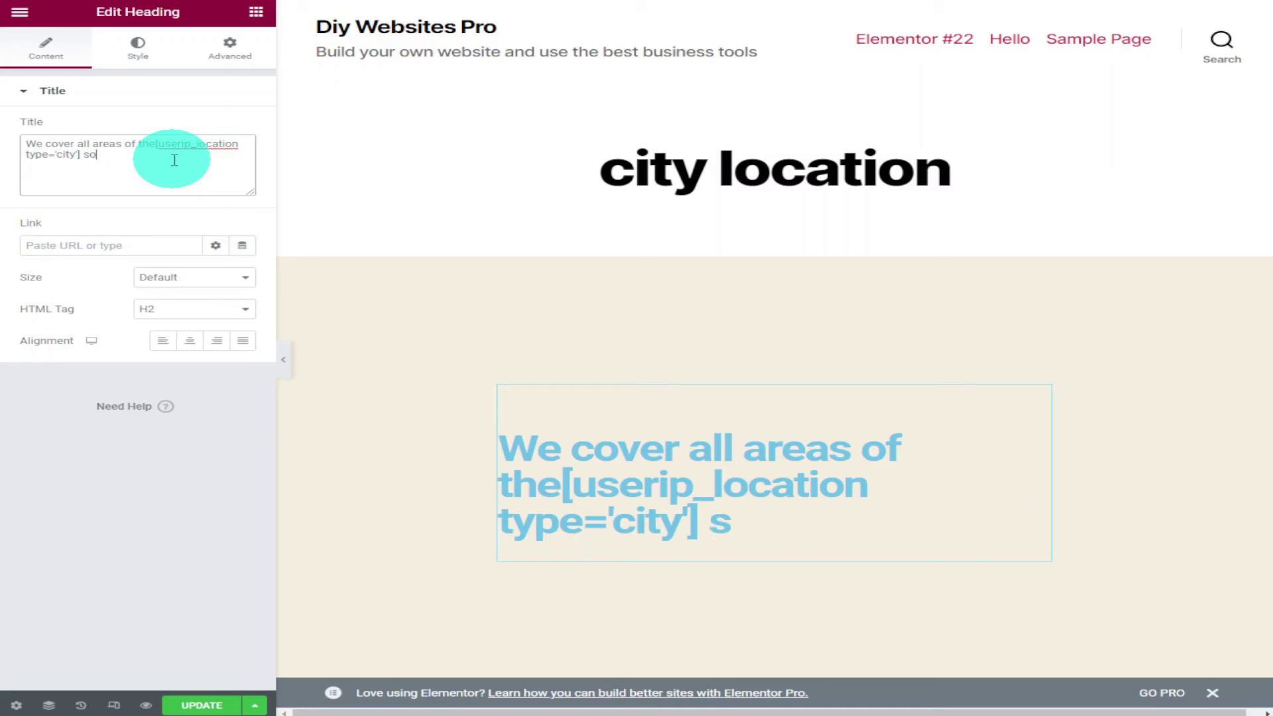
{"action": "type", "text": "give us a call."}
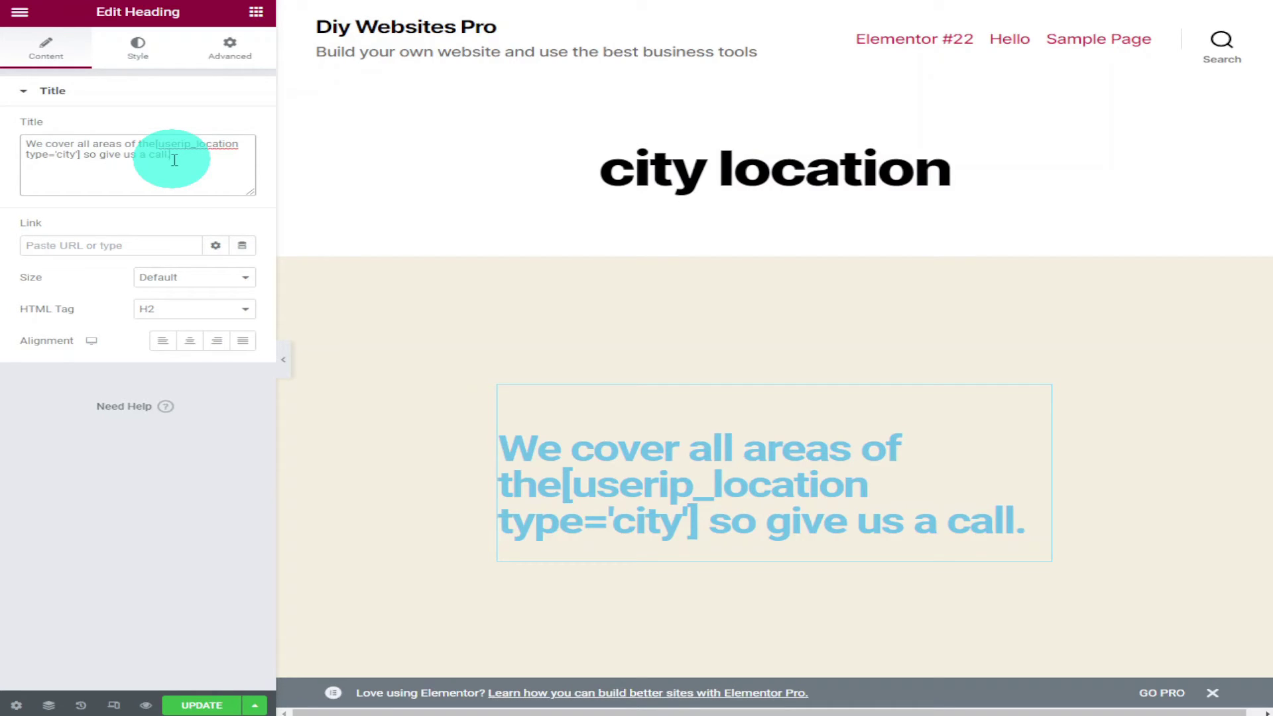
{"action": "left_click", "coordinate": [192, 705]}
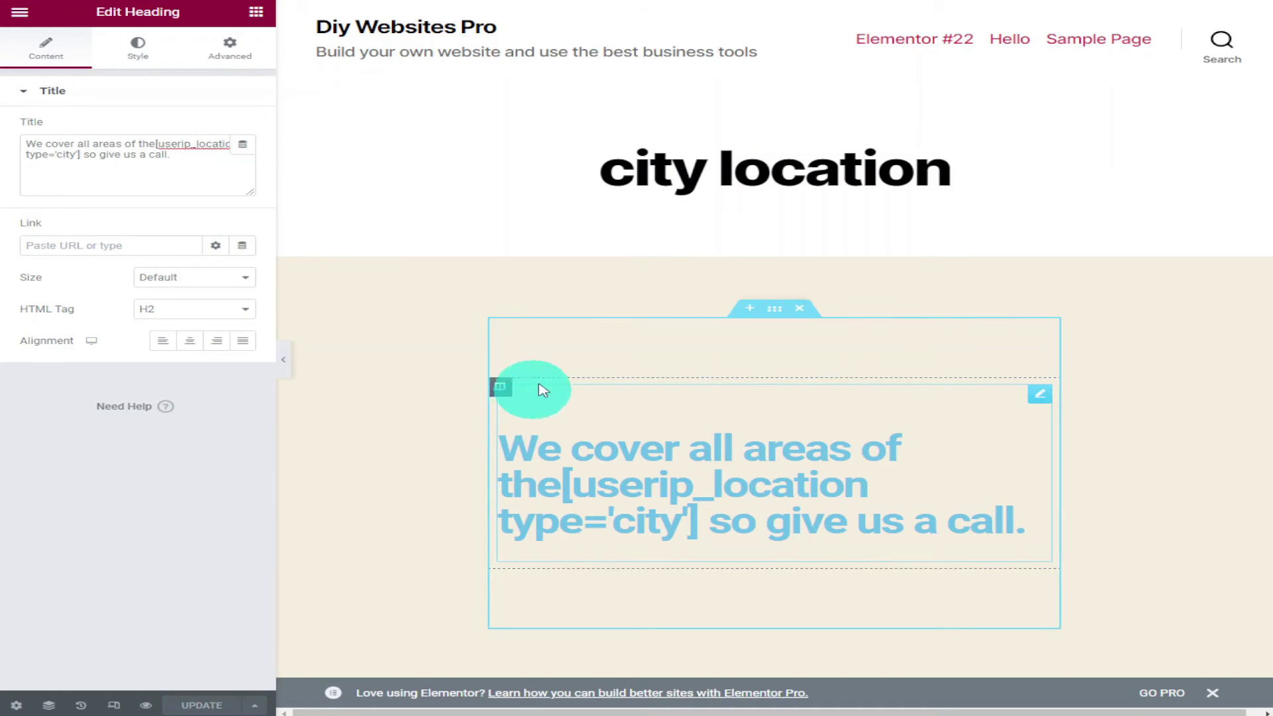
{"action": "left_click", "coordinate": [897, 4]}
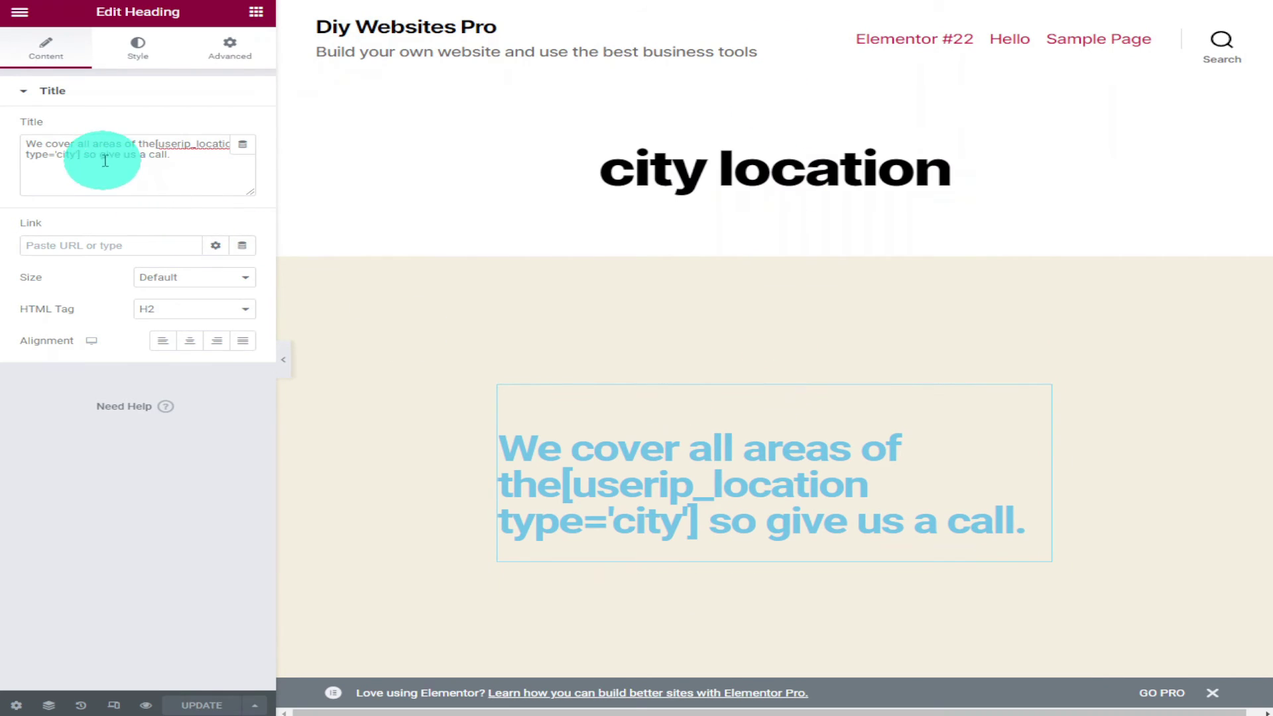
Remove the extra word 'the' before the shortcode and save the heading again.
{"action": "left_click", "coordinate": [147, 144]}
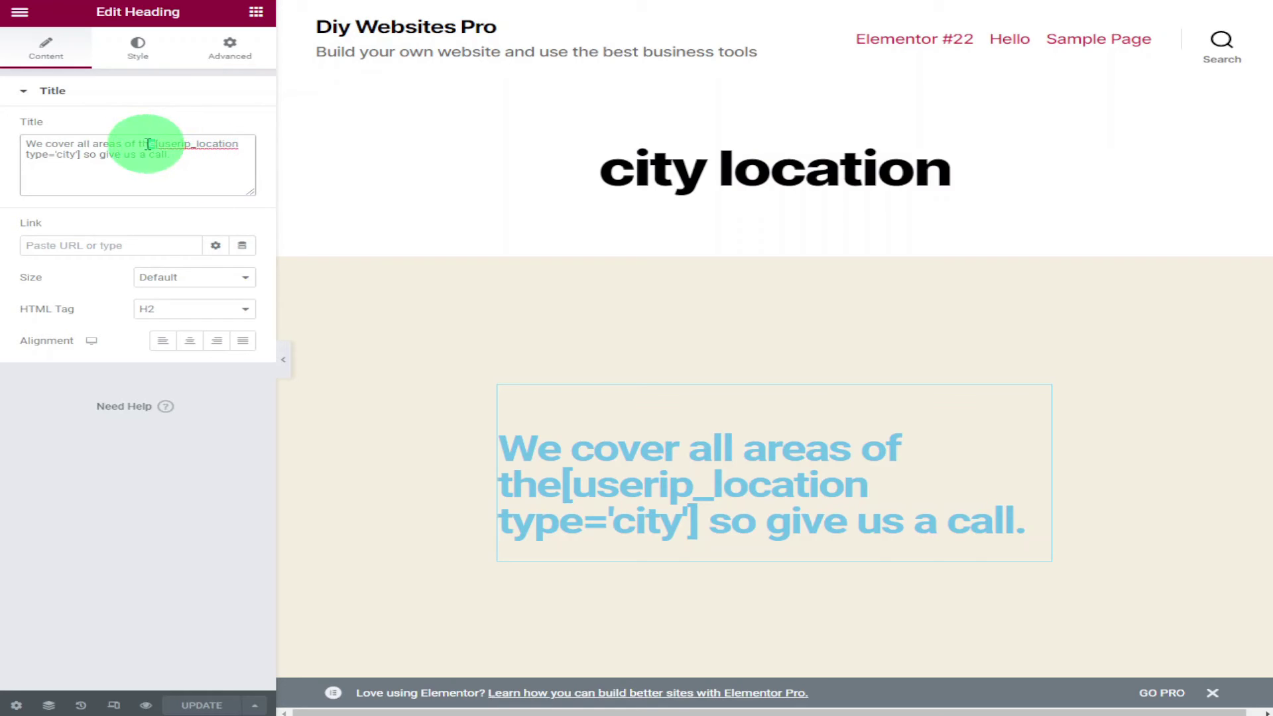
{"action": "left_click_drag", "start_coordinate": [147, 144], "coordinate": [140, 143]}
{"action": "key", "text": "BackSpace"}
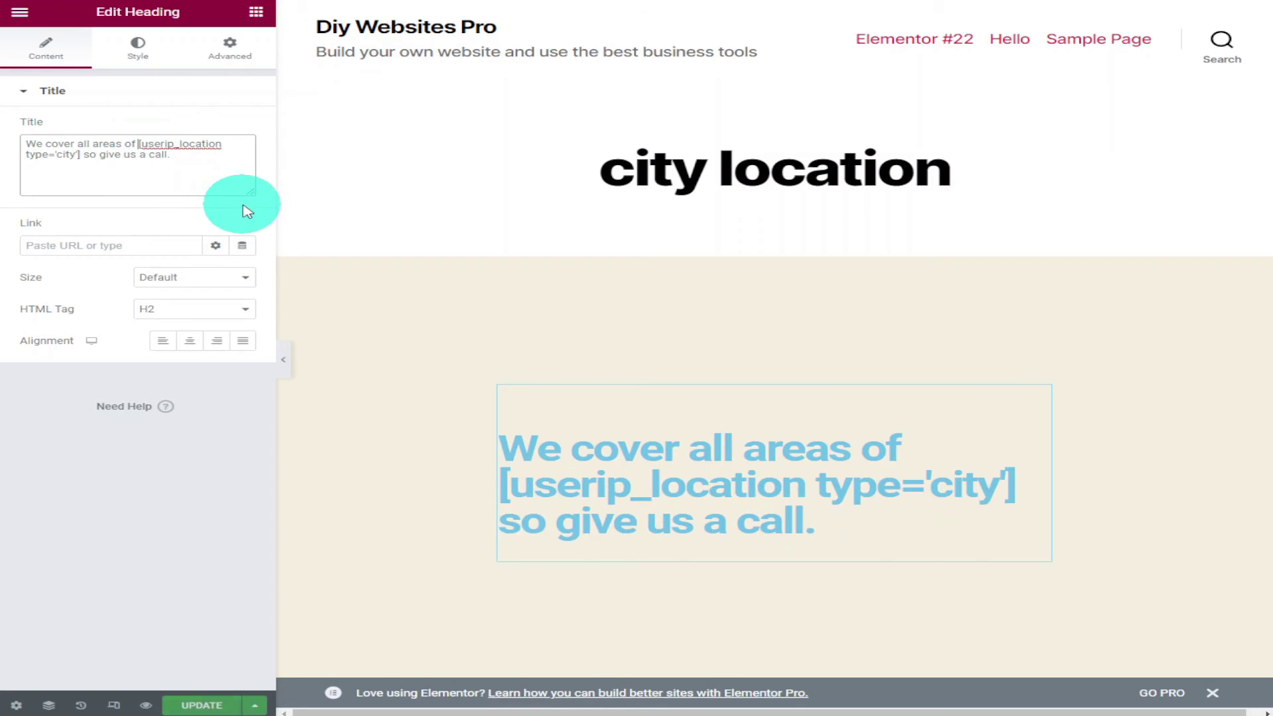
{"action": "left_click", "coordinate": [232, 707]}
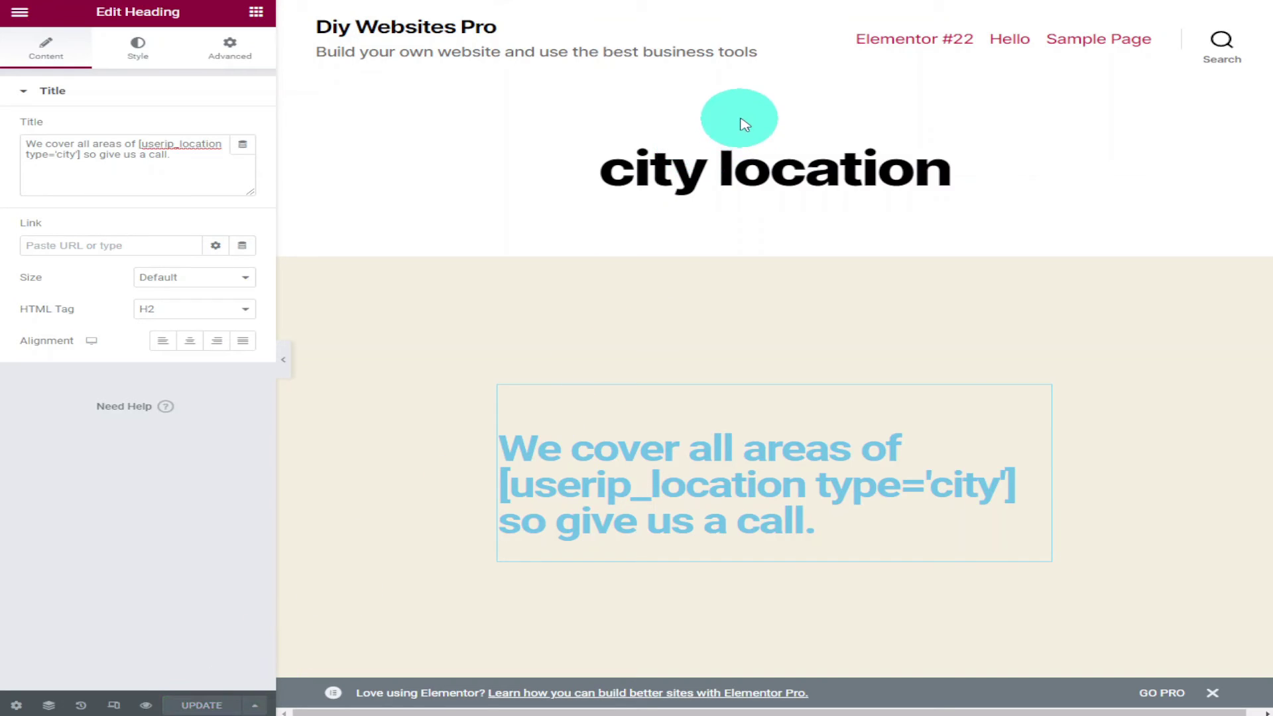